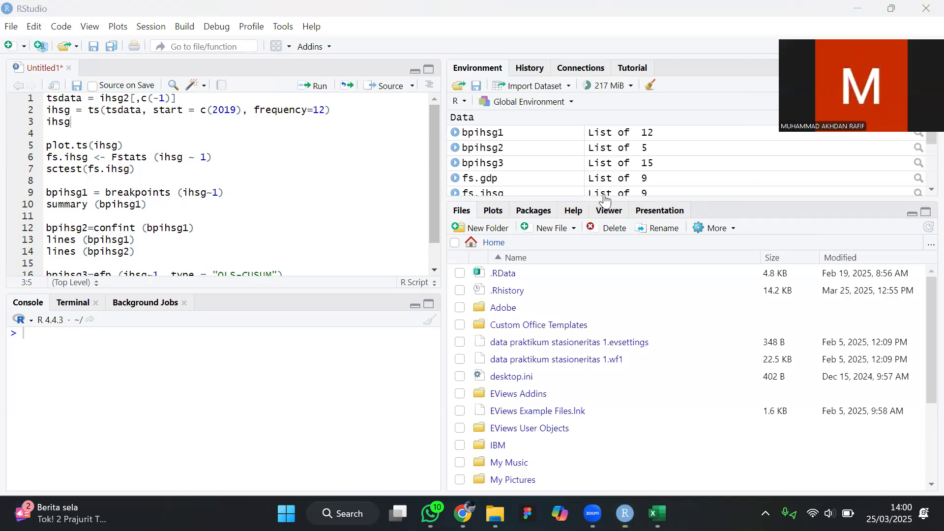
Step: Check the installed packages list for the tseries package
{"action": "left_click", "coordinate": [535, 211]}
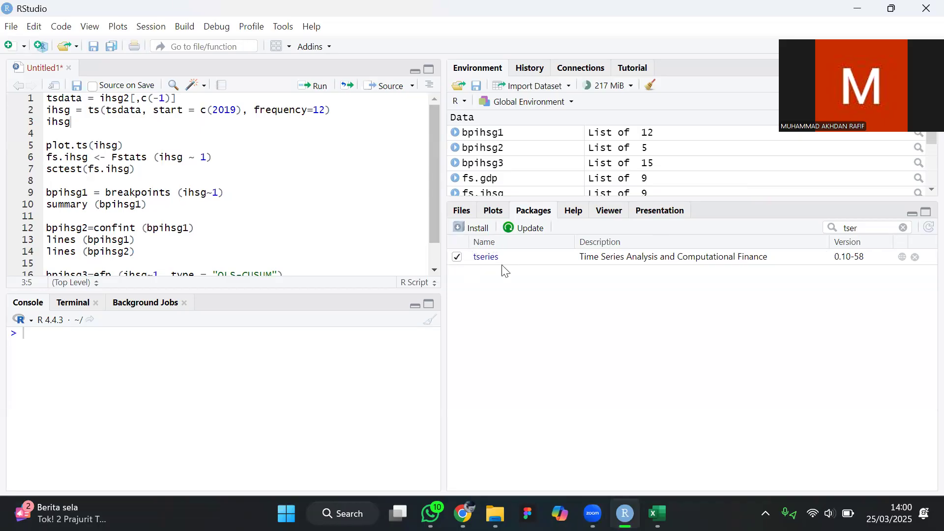
{"action": "left_click", "coordinate": [871, 226]}
{"action": "left_click", "coordinate": [472, 228]}
{"action": "type", "text": "tser"}
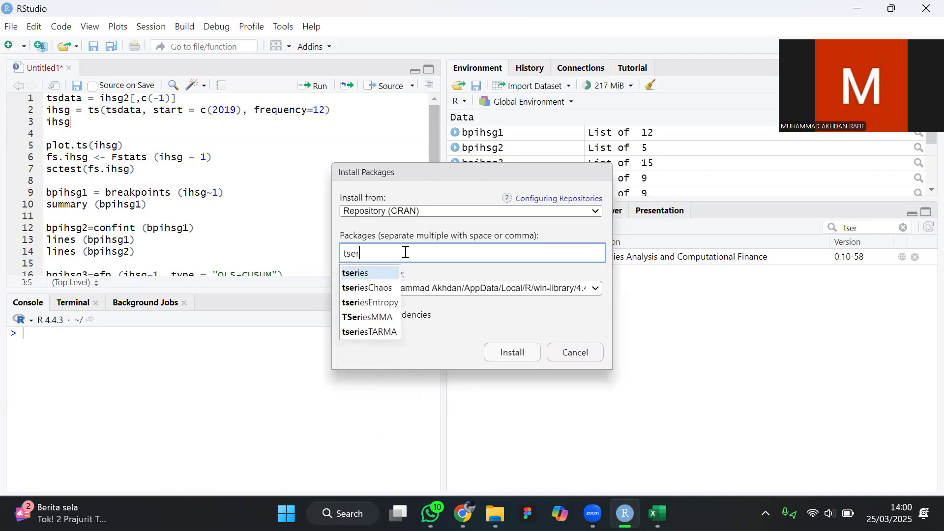
{"action": "key", "text": "BackSpace"}
{"action": "key", "text": "BackSpace"}
{"action": "key", "text": "BackSpace"}
{"action": "key", "text": "BackSpace"}
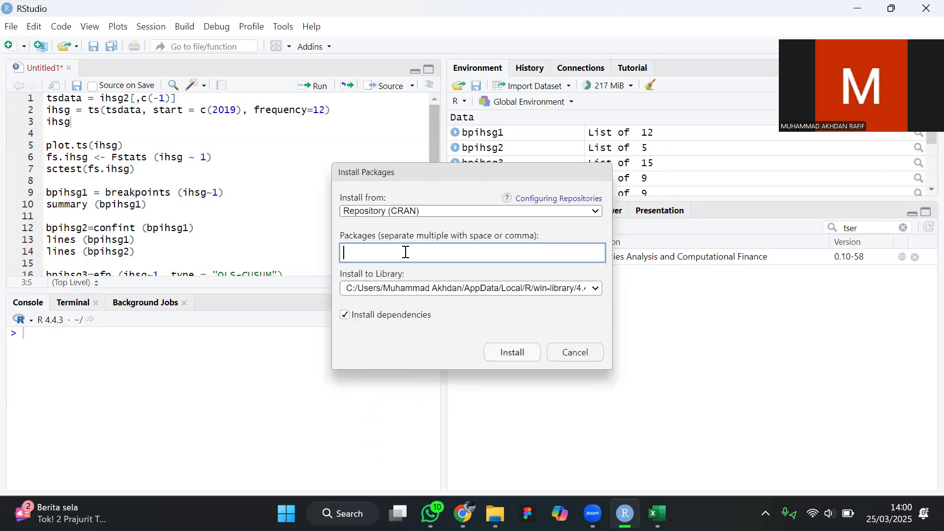
{"action": "left_click", "coordinate": [576, 353]}
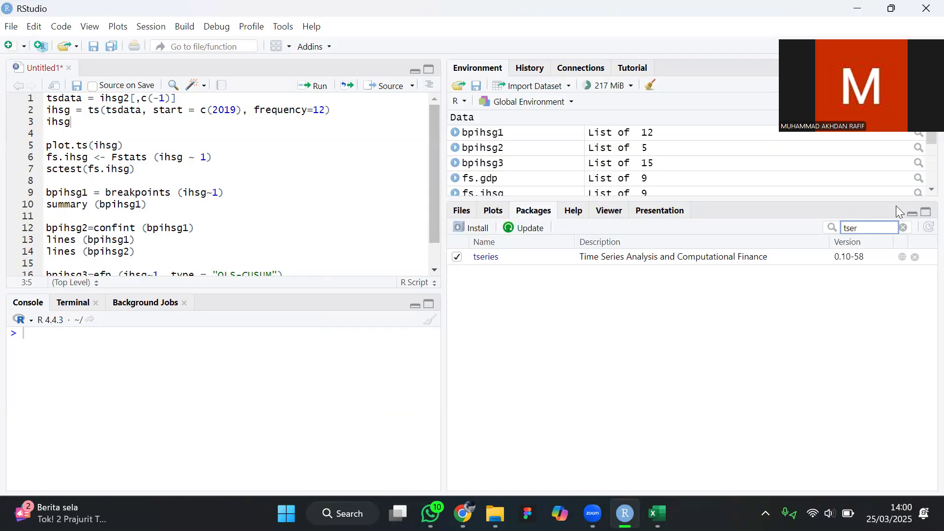
Step: Search the installed packages for zoo
{"action": "key", "text": "BackSpace"}
{"action": "key", "text": "BackSpace"}
{"action": "key", "text": "BackSpace"}
{"action": "key", "text": "BackSpace"}
{"action": "type", "text": "zoo"}
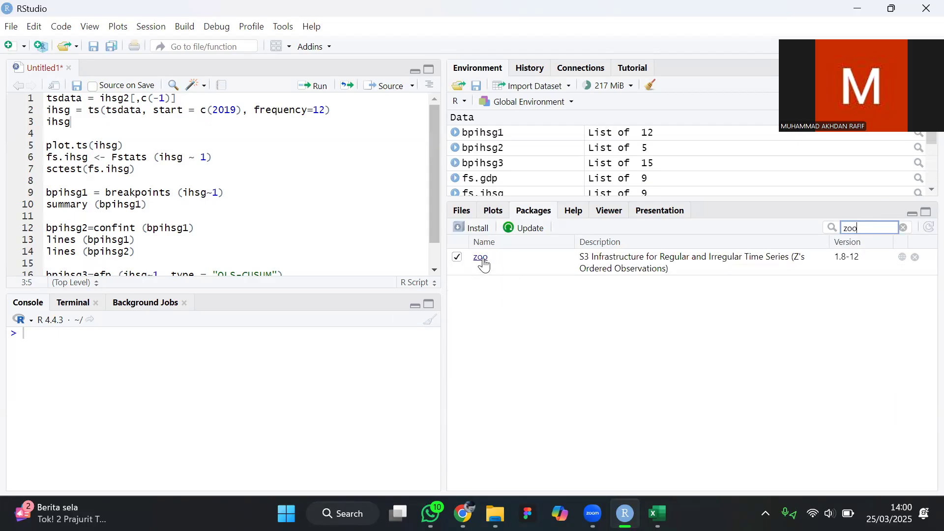
Step: Search the installed packages for struc, and clear the package filter after checking strucchange
{"action": "key", "text": "BackSpace"}
{"action": "key", "text": "BackSpace"}
{"action": "key", "text": "BackSpace"}
{"action": "type", "text": "struc"}
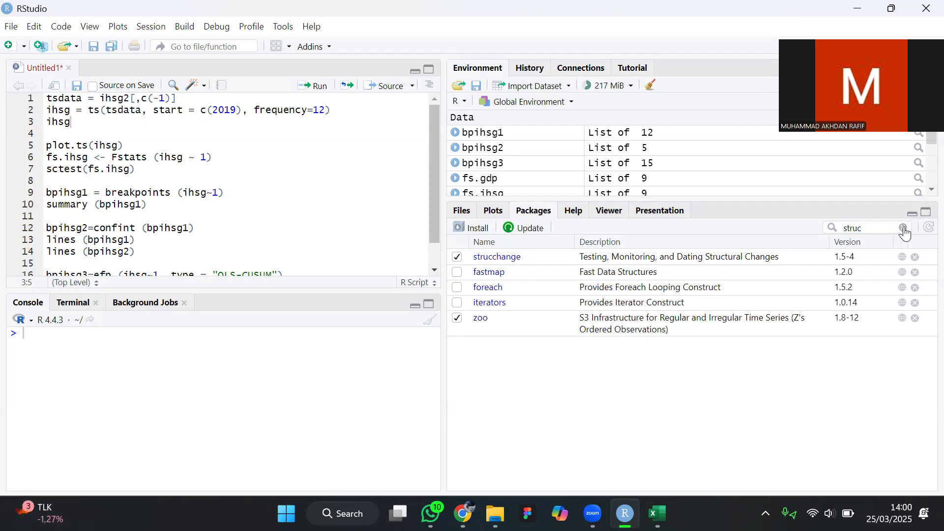
{"action": "left_click", "coordinate": [905, 229]}
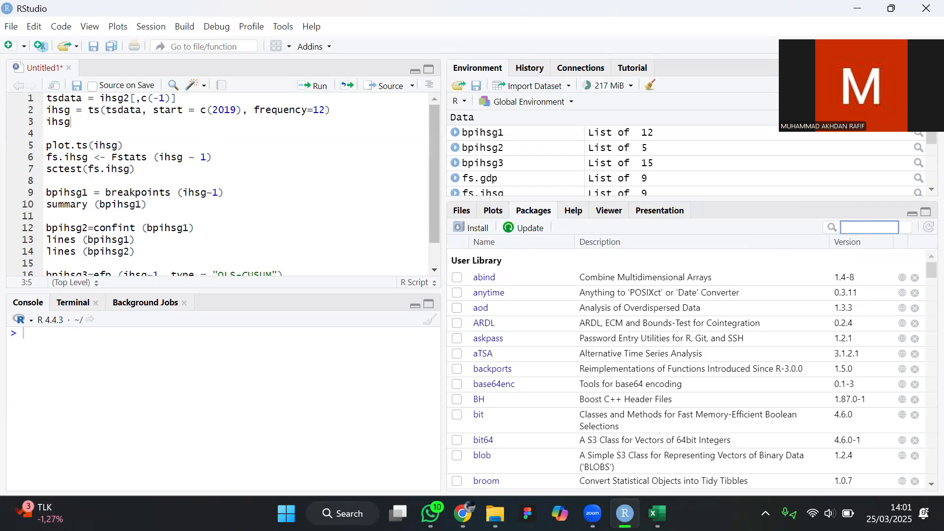
Step: Switch to the ihsg2 workbook in Excel, review its TIME and IHSG columns, and return to RStudio
{"action": "mouse_move", "coordinate": [657, 514]}
{"action": "left_click", "coordinate": [651, 474]}
{"action": "scroll", "coordinate": [153, 303], "scroll_direction": "up", "scroll_amount": 20}
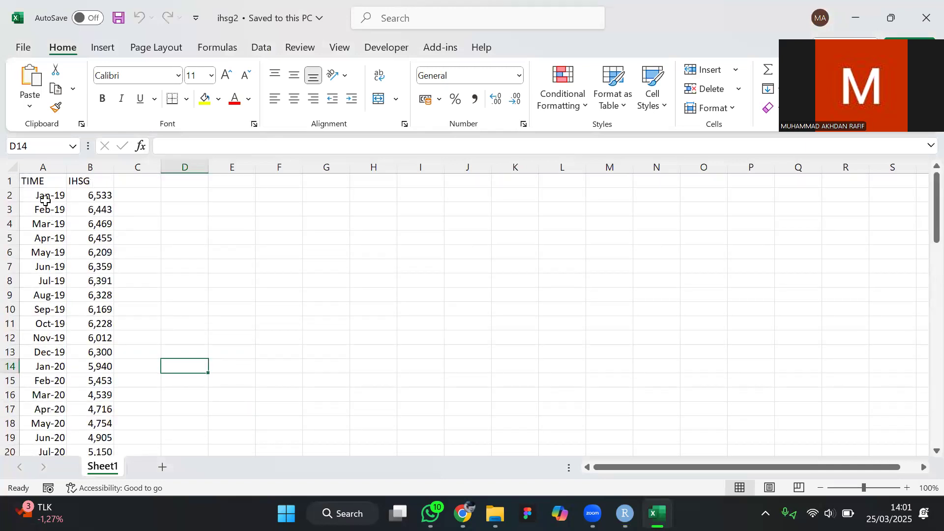
{"action": "scroll", "coordinate": [85, 428], "scroll_direction": "down", "scroll_amount": 9}
{"action": "scroll", "coordinate": [85, 428], "scroll_direction": "down", "scroll_amount": 11}
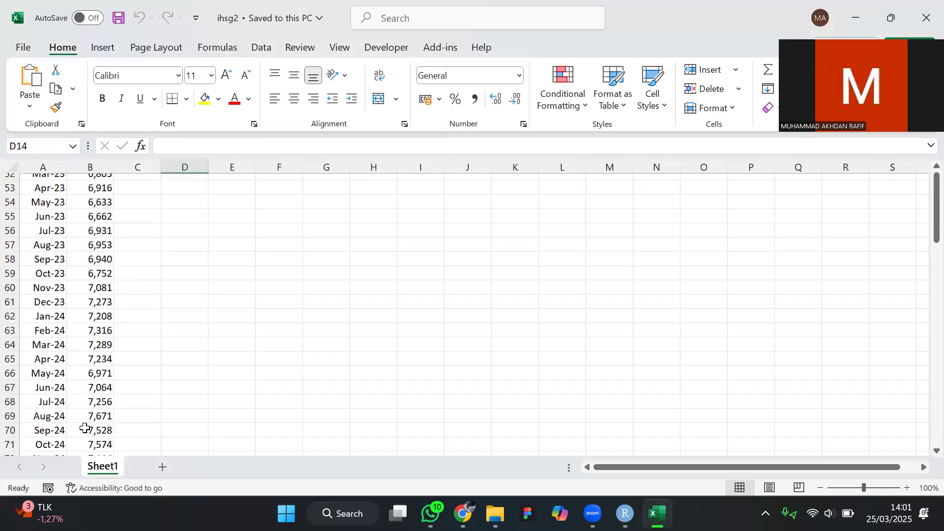
{"action": "scroll", "coordinate": [82, 347], "scroll_direction": "up", "scroll_amount": 20}
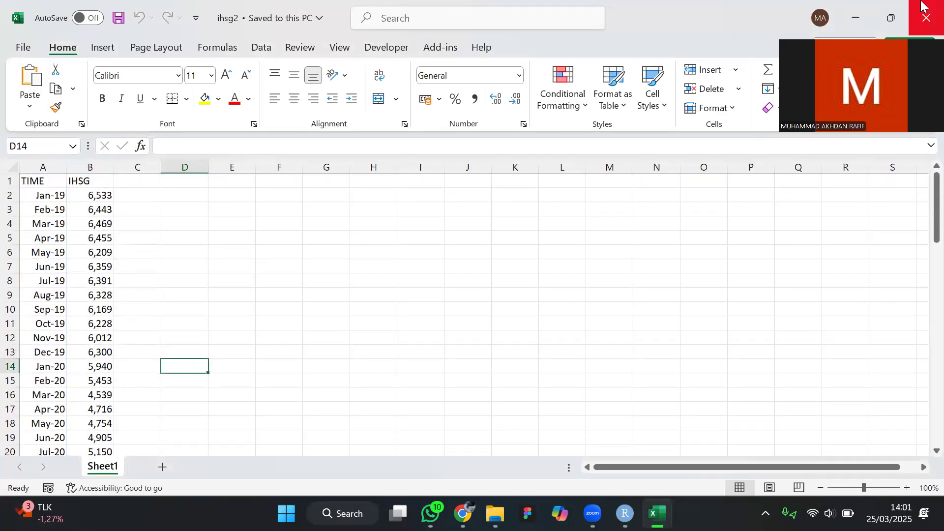
{"action": "left_click", "coordinate": [868, 5]}
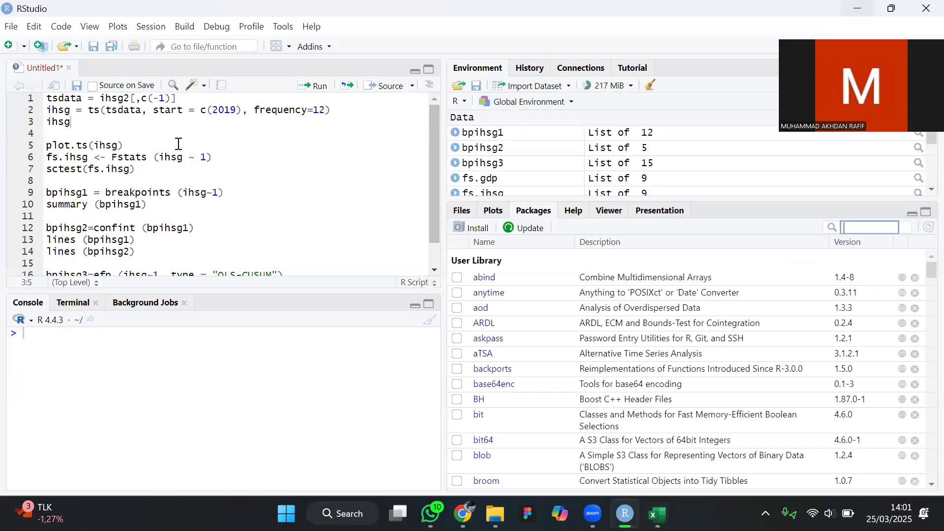
Step: Start importing a dataset from an Excel file and move the import dialog to reveal its file browsing option
{"action": "left_click", "coordinate": [7, 26]}
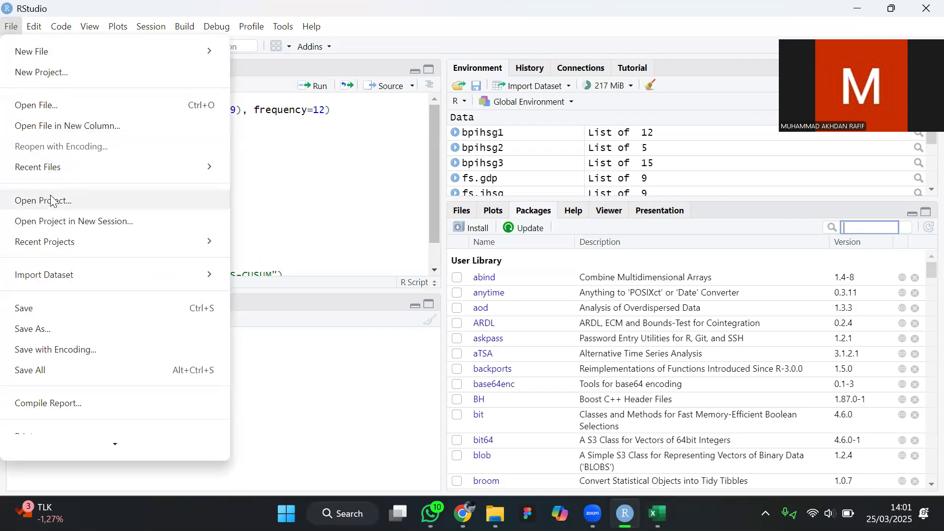
{"action": "mouse_move", "coordinate": [77, 272]}
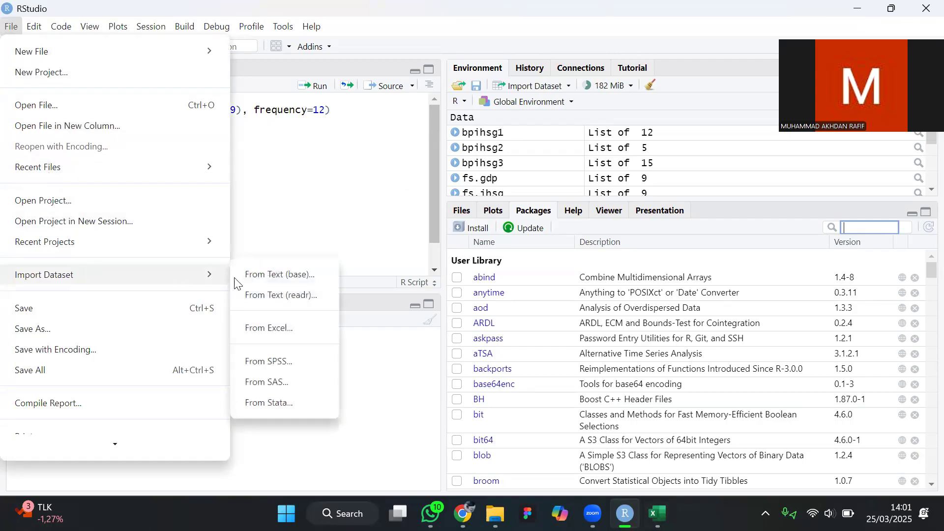
{"action": "left_click", "coordinate": [277, 327]}
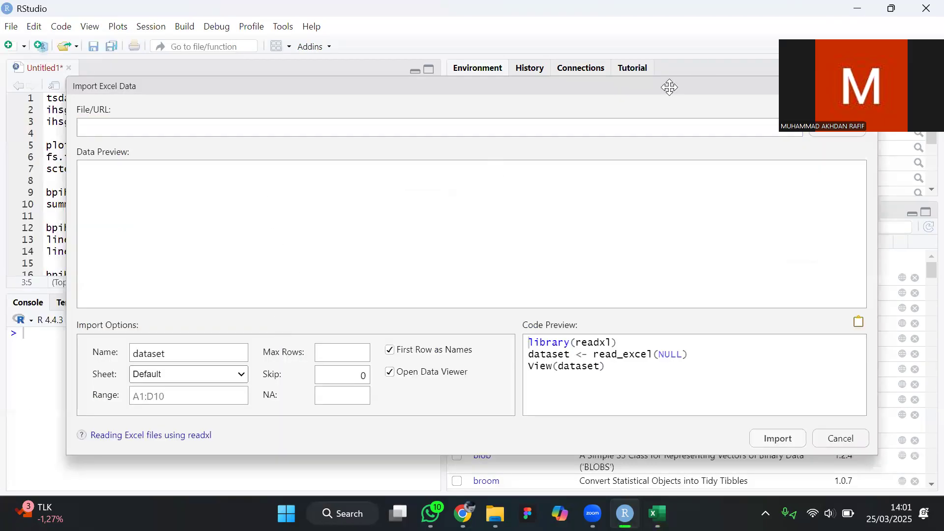
{"action": "left_click_drag", "start_coordinate": [743, 84], "coordinate": [731, 113]}
Step: Choose the ihsg2 workbook from the SEMESTER 6 folder as the file to import
{"action": "left_click", "coordinate": [833, 158]}
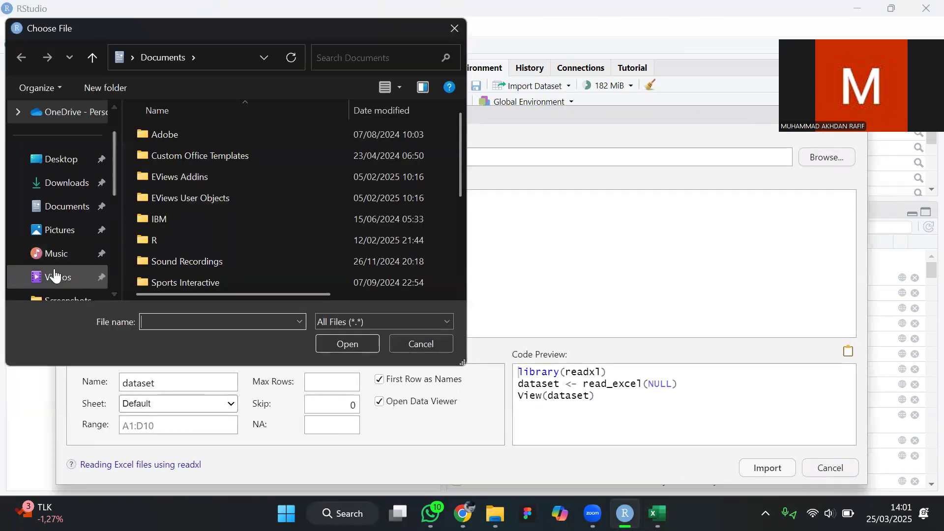
{"action": "scroll", "coordinate": [55, 275], "scroll_direction": "down", "scroll_amount": 1}
{"action": "left_click", "coordinate": [67, 253]}
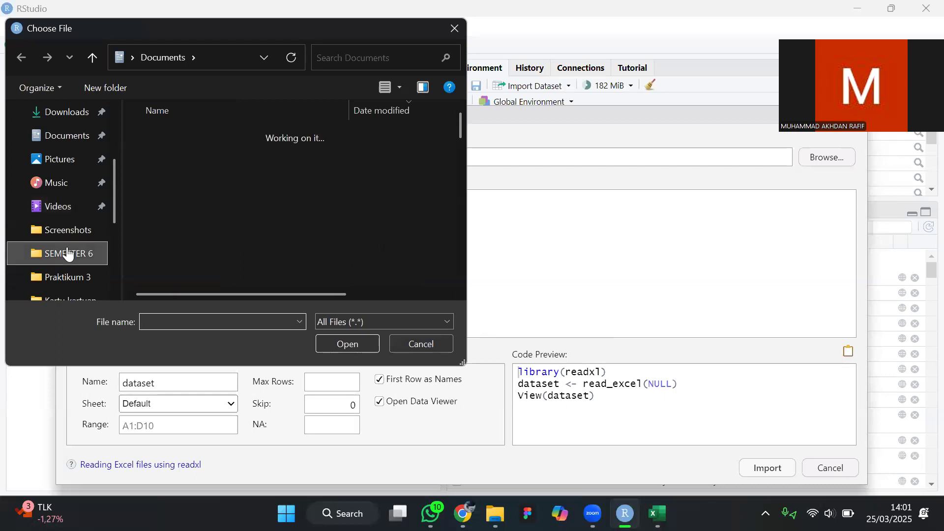
{"action": "scroll", "coordinate": [254, 241], "scroll_direction": "down", "scroll_amount": 5}
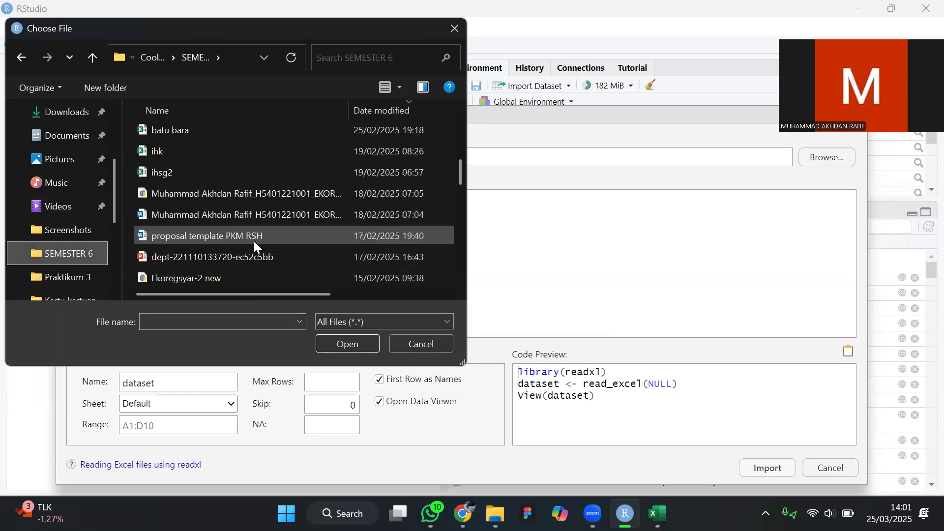
{"action": "left_click", "coordinate": [207, 176]}
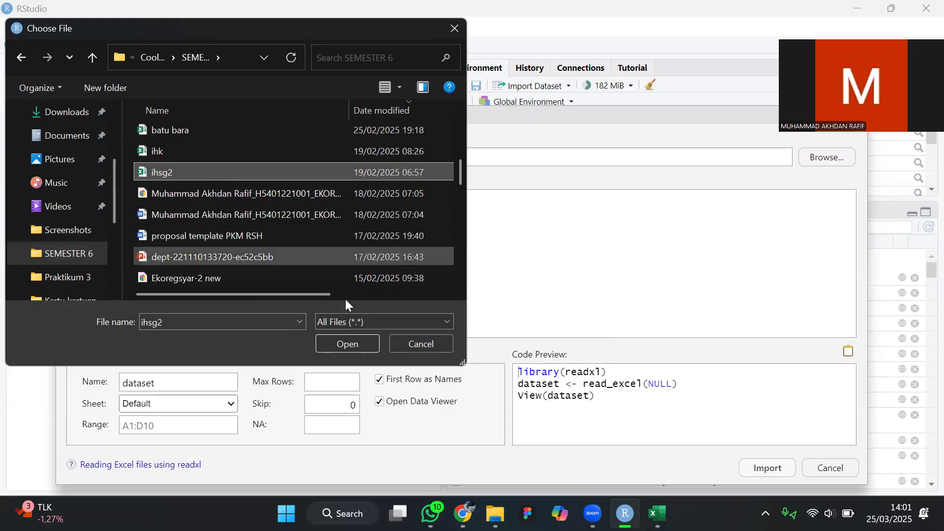
{"action": "left_click", "coordinate": [351, 346]}
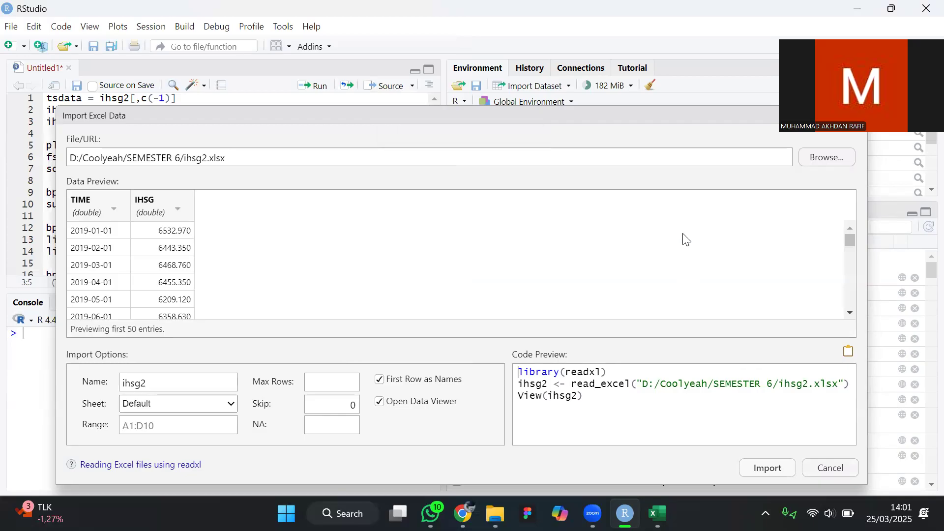
Step: Review the ihsg2 data preview and import the dataset with the default options
{"action": "scroll", "coordinate": [391, 273], "scroll_direction": "down", "scroll_amount": 5}
{"action": "scroll", "coordinate": [391, 273], "scroll_direction": "down", "scroll_amount": 6}
{"action": "scroll", "coordinate": [391, 273], "scroll_direction": "up", "scroll_amount": 11}
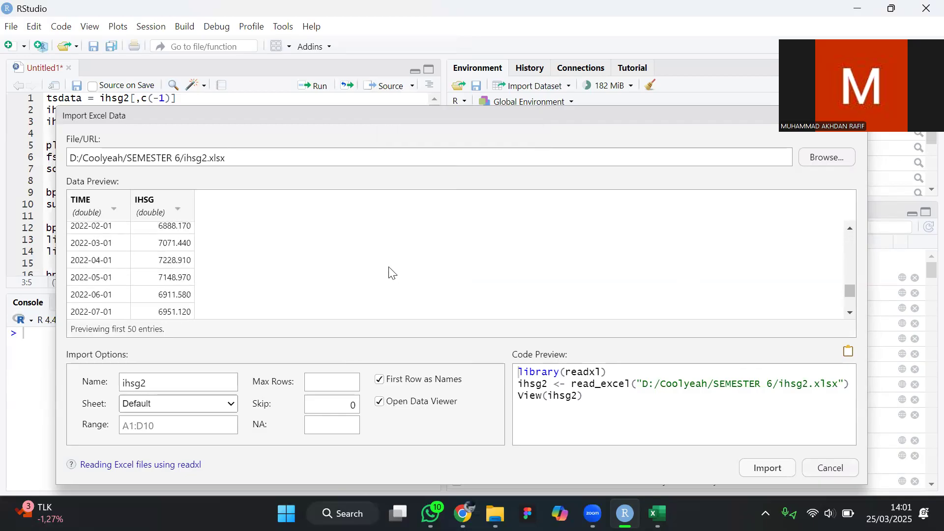
{"action": "scroll", "coordinate": [391, 273], "scroll_direction": "down", "scroll_amount": 9}
{"action": "scroll", "coordinate": [390, 272], "scroll_direction": "down", "scroll_amount": 2}
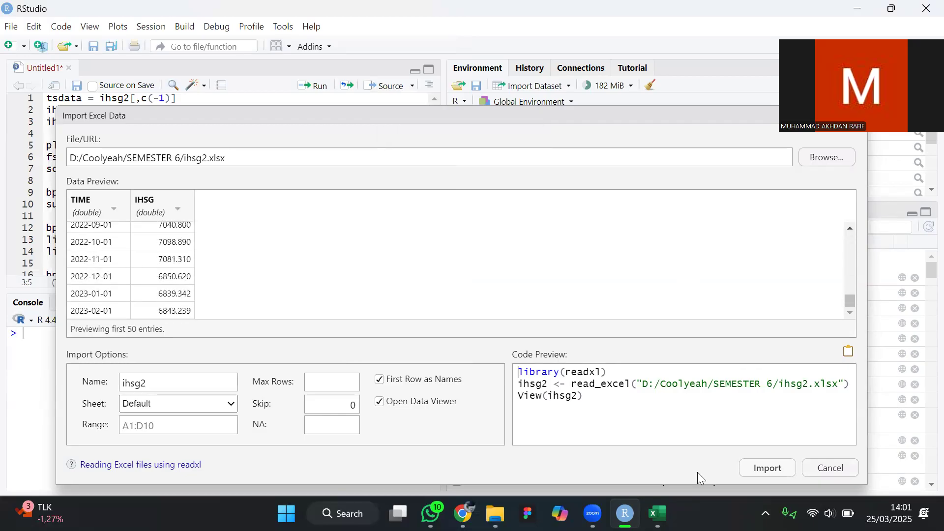
{"action": "left_click", "coordinate": [770, 468]}
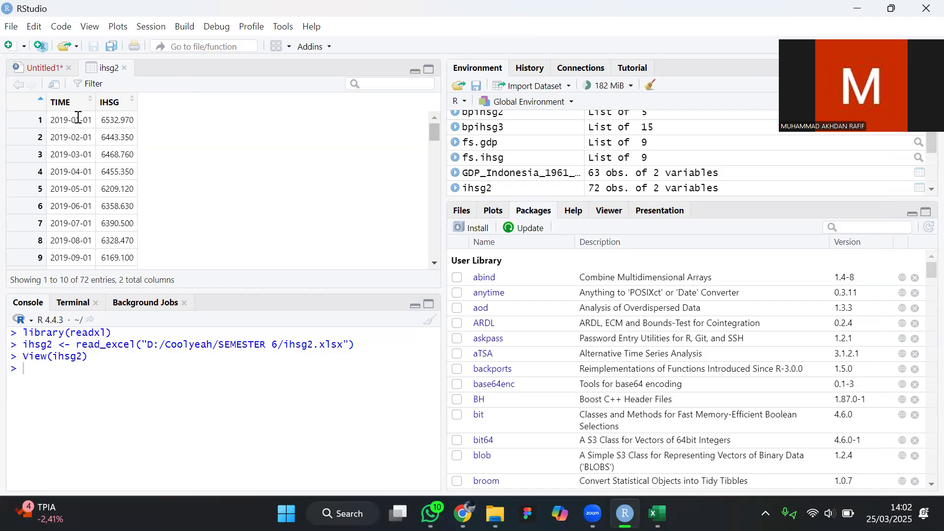
Step: Run the script line tsdata = ihsg2[,c(-1)] to drop the first column, and look back at the ihsg2 table
{"action": "left_click", "coordinate": [43, 67]}
{"action": "left_click", "coordinate": [189, 100]}
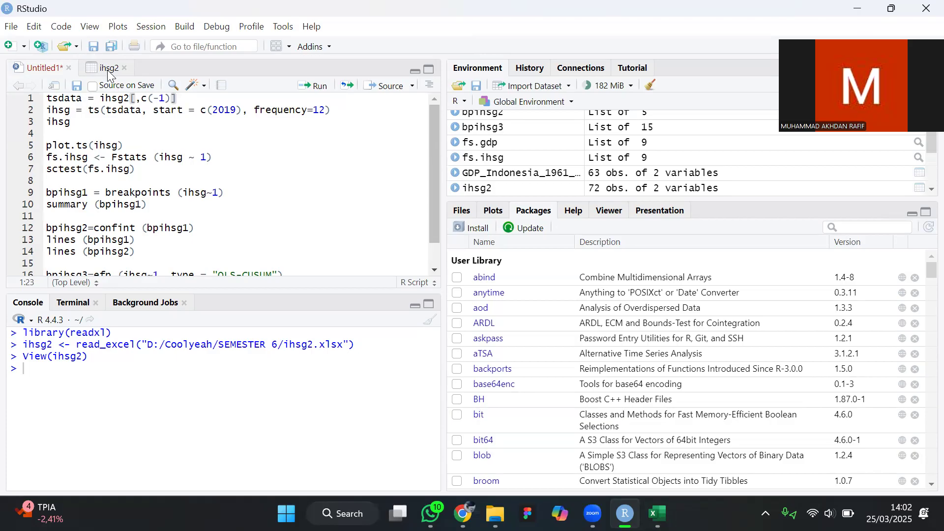
{"action": "left_click", "coordinate": [315, 93]}
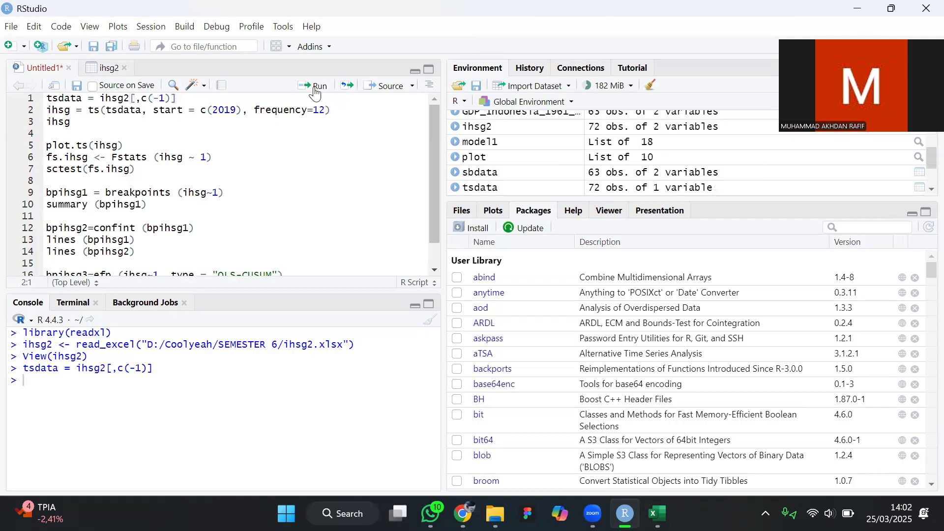
{"action": "left_click", "coordinate": [105, 69]}
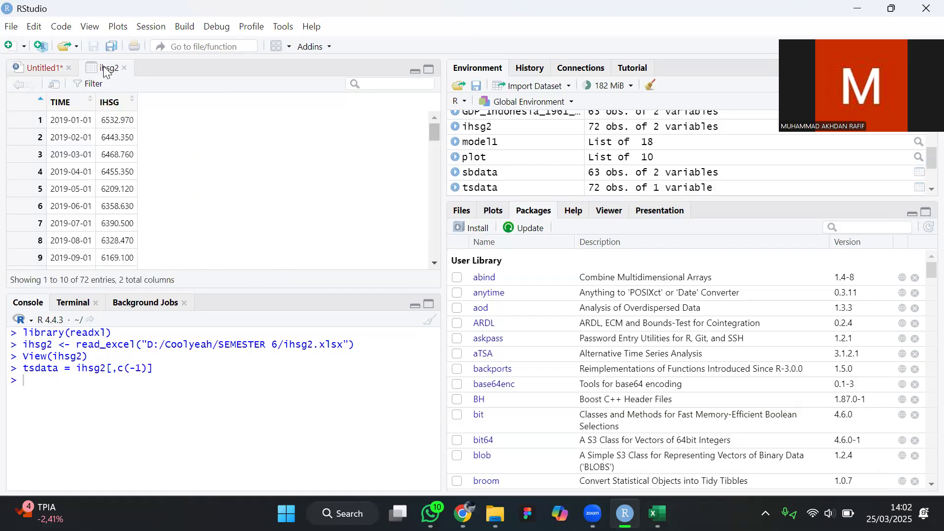
{"action": "left_click", "coordinate": [36, 70]}
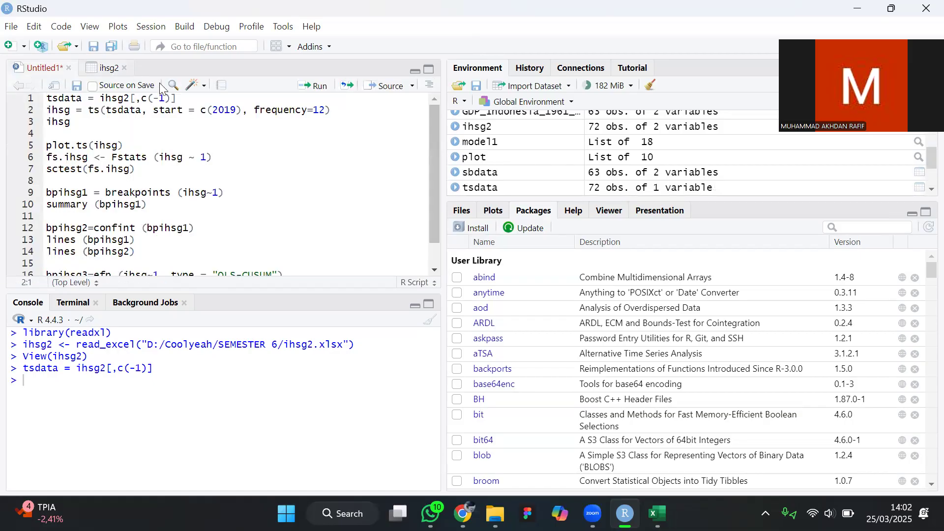
Step: Add the line view(ihsg2) below the tsdata assignment in the script and run it
{"action": "left_click", "coordinate": [183, 101]}
{"action": "key", "text": "Return"}
{"action": "type", "text": "view"}
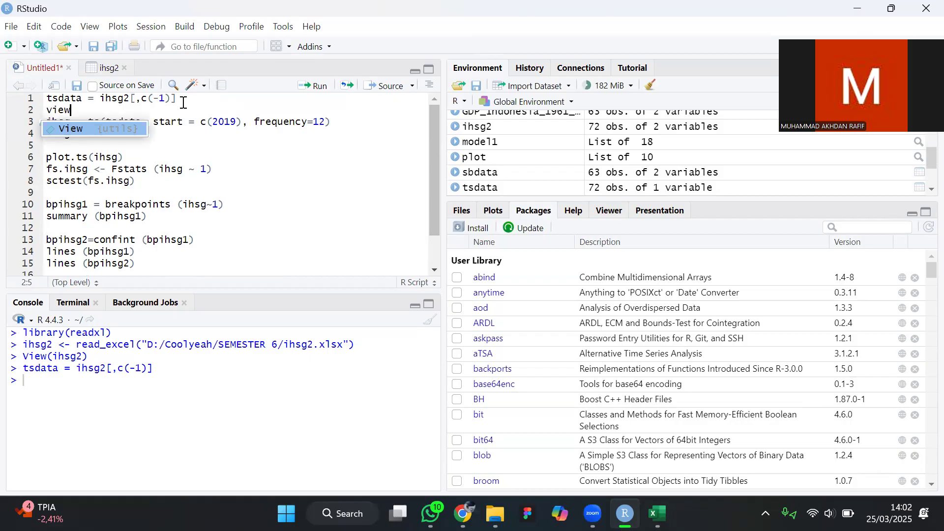
{"action": "type", "text": "("}
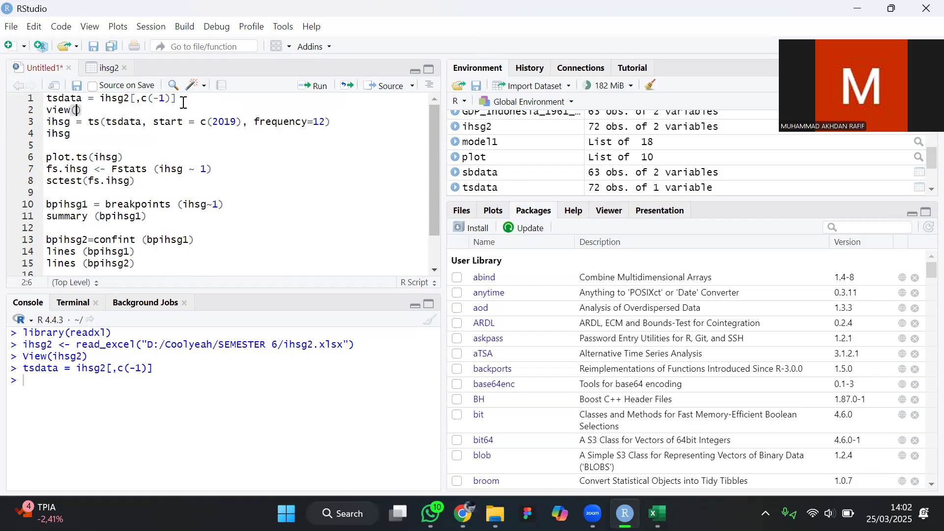
{"action": "type", "text": "ihsg2"}
{"action": "key", "text": "ctrl+Return"}
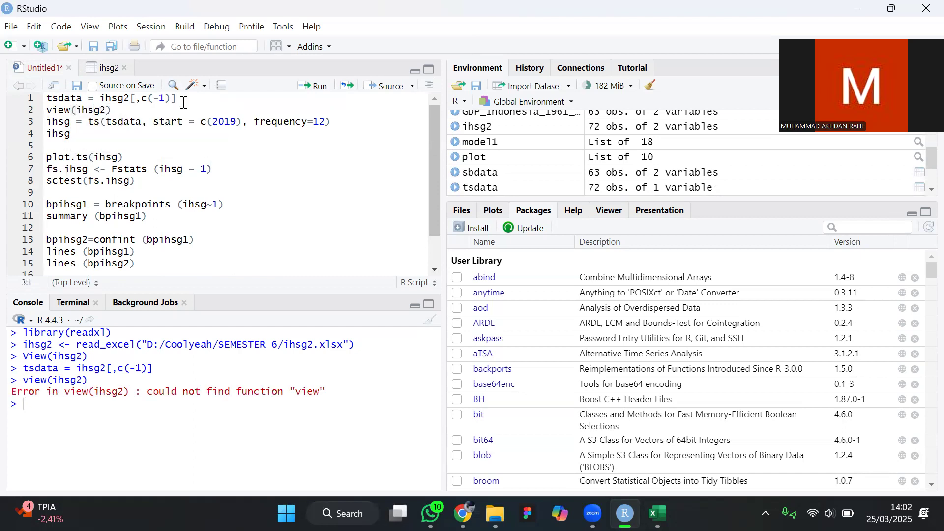
Step: Change the argument of the view call on line 2 to tsdata and run the line
{"action": "key", "text": "End"}
{"action": "key", "text": "Left"}
{"action": "key", "text": "BackSpace"}
{"action": "key", "text": "BackSpace"}
{"action": "key", "text": "BackSpace"}
{"action": "key", "text": "BackSpace"}
{"action": "key", "text": "BackSpace"}
{"action": "type", "text": "tsdata"}
{"action": "key", "text": "ctrl+Return"}
{"action": "left_click", "coordinate": [138, 109]}
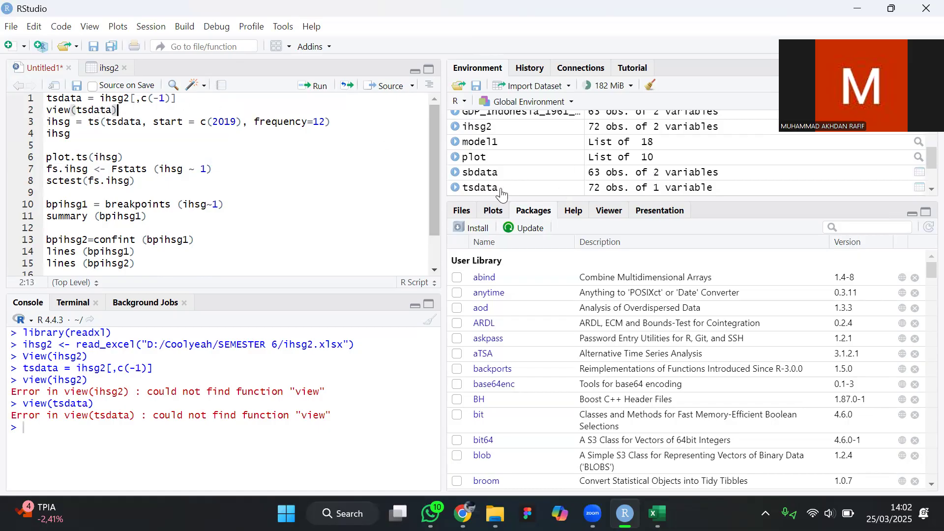
Step: Expand tsdata in the environment and open it as a table to inspect its IHSG column
{"action": "scroll", "coordinate": [501, 187], "scroll_direction": "down", "scroll_amount": 2}
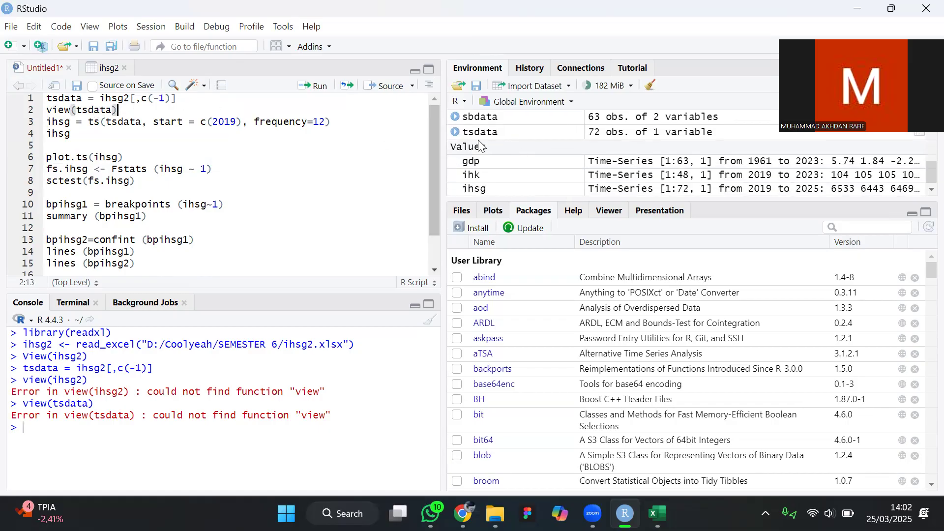
{"action": "left_click", "coordinate": [456, 132]}
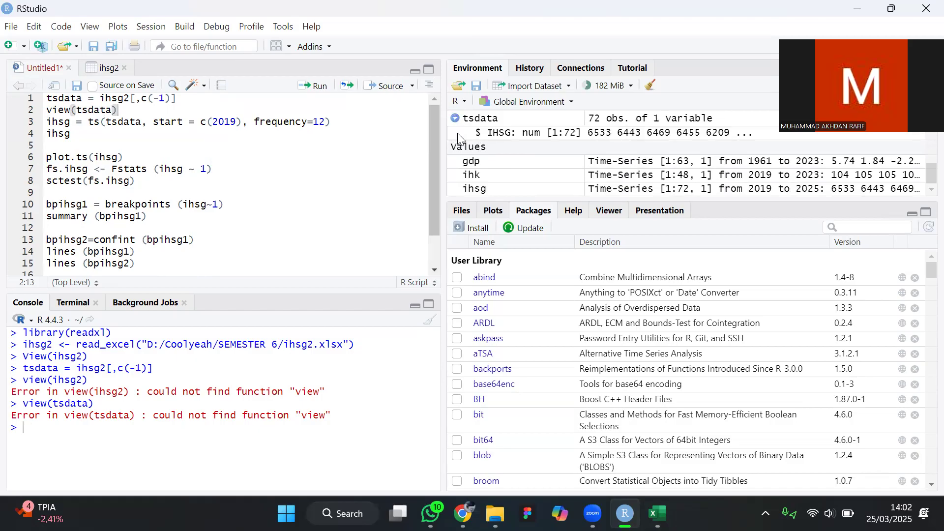
{"action": "left_click", "coordinate": [484, 119]}
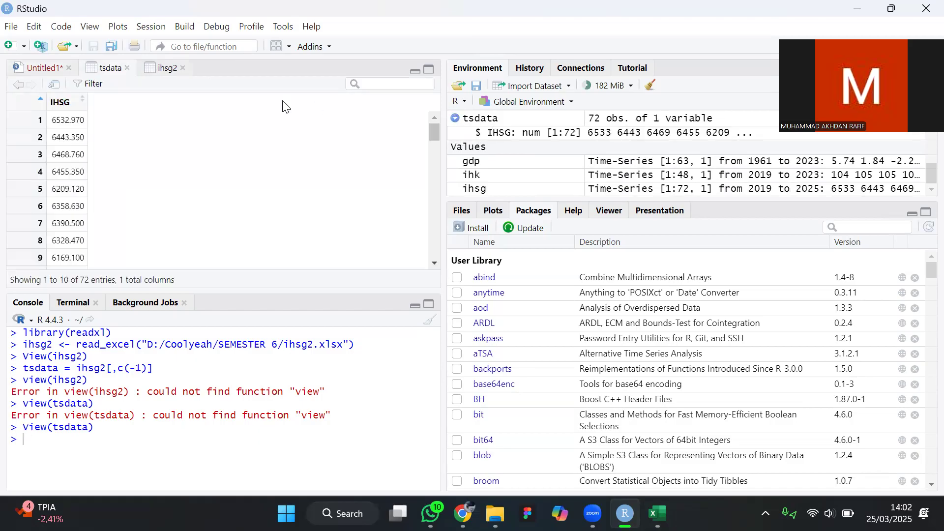
{"action": "left_click", "coordinate": [37, 68]}
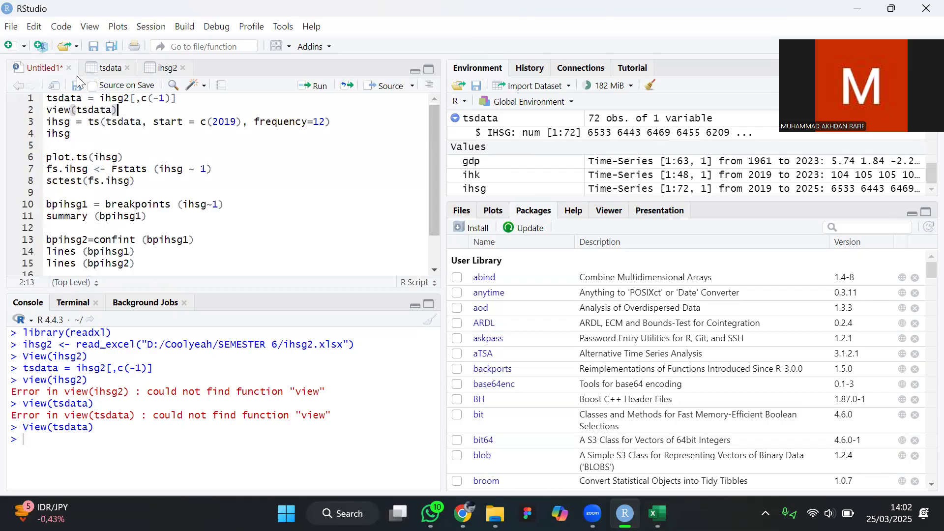
{"action": "left_click", "coordinate": [112, 71]}
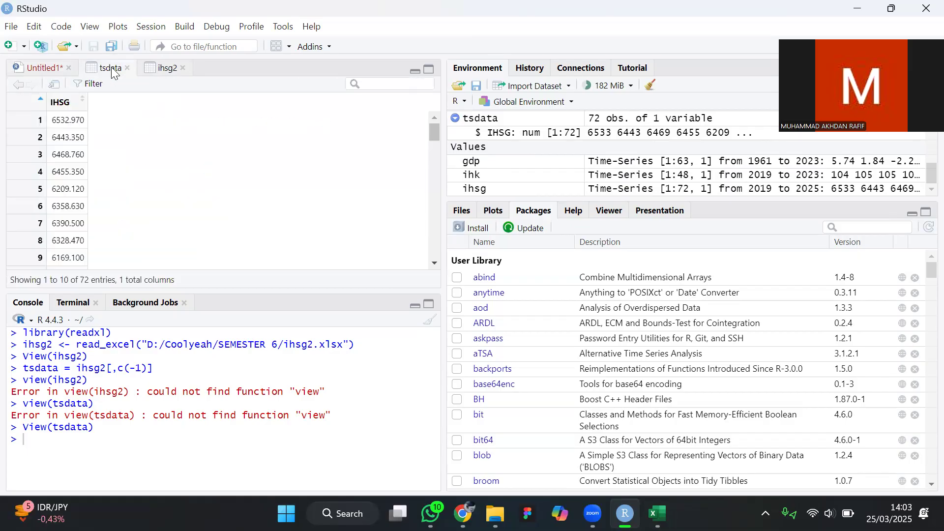
Step: Close the ihsg2 table and run the script line ihsg = ts(tsdata, start = c(2019), frequency=12)
{"action": "left_click", "coordinate": [183, 68]}
{"action": "left_click", "coordinate": [54, 70]}
{"action": "left_click", "coordinate": [120, 109]}
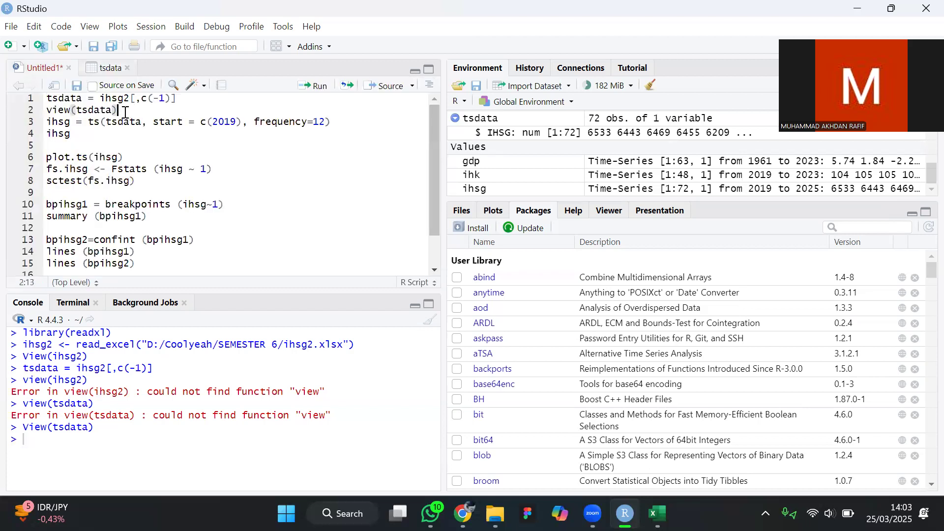
{"action": "left_click", "coordinate": [333, 123]}
{"action": "left_click", "coordinate": [142, 122]}
{"action": "left_click", "coordinate": [58, 123]}
{"action": "left_click", "coordinate": [313, 86]}
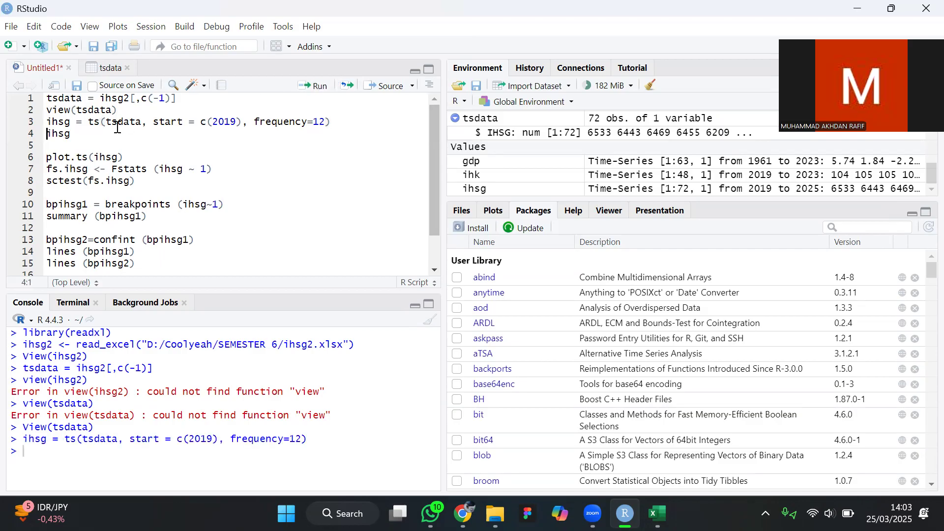
Step: Run the ihsg line to print the time series and examine its monthly values in the console
{"action": "left_click", "coordinate": [311, 92]}
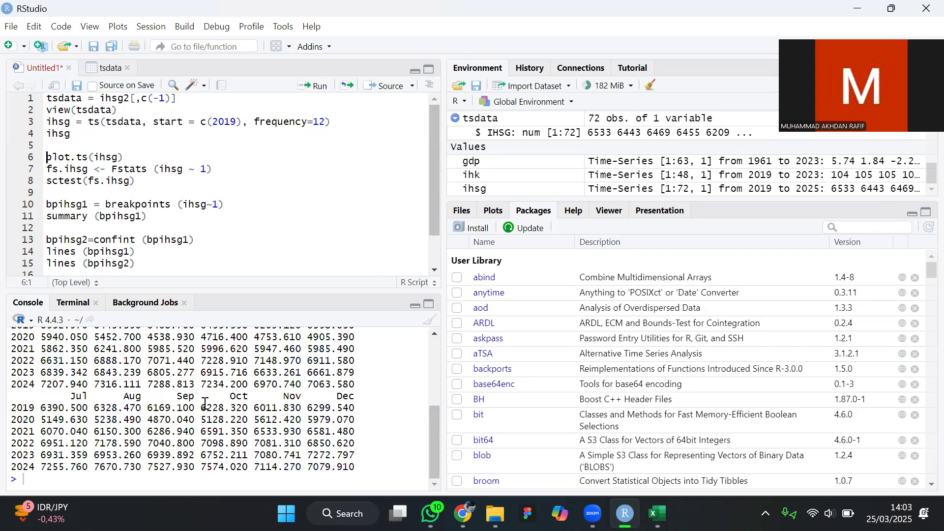
{"action": "scroll", "coordinate": [205, 403], "scroll_direction": "up", "scroll_amount": 3}
{"action": "scroll", "coordinate": [87, 382], "scroll_direction": "down", "scroll_amount": 2}
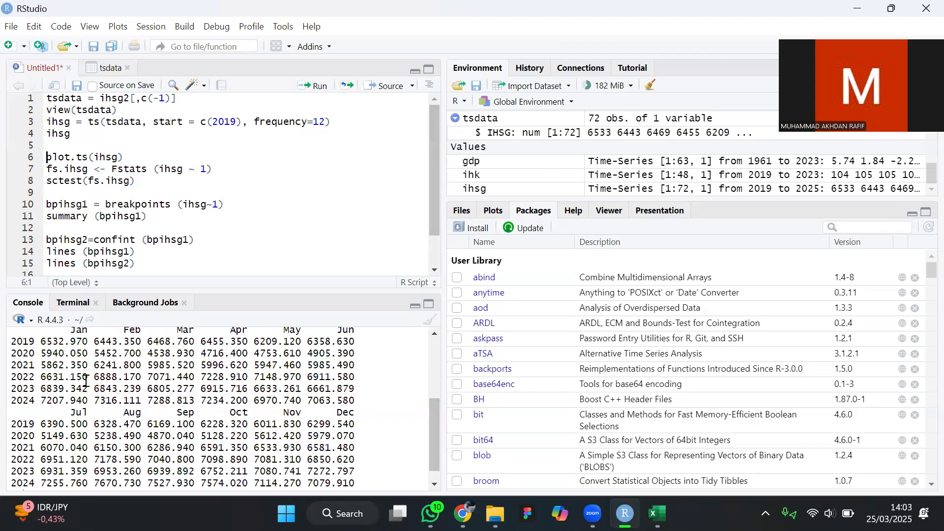
{"action": "scroll", "coordinate": [123, 399], "scroll_direction": "down", "scroll_amount": 1}
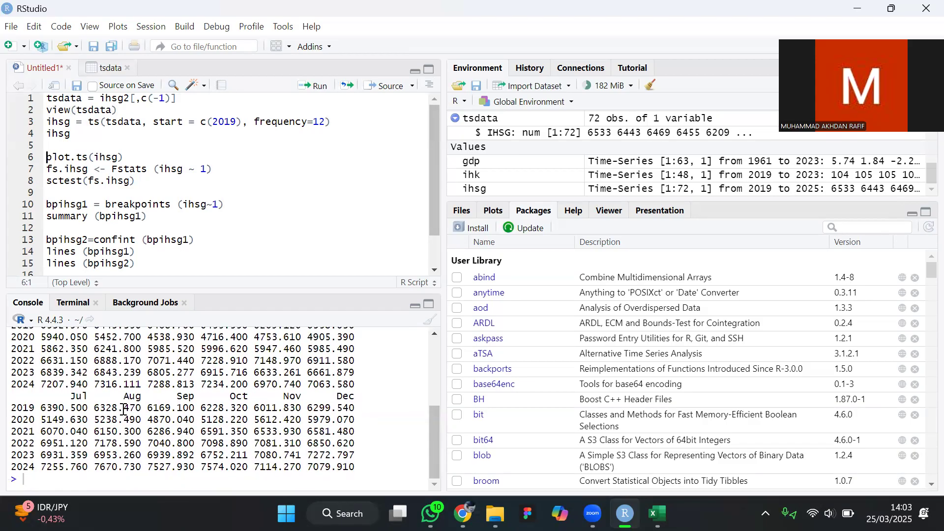
{"action": "scroll", "coordinate": [133, 413], "scroll_direction": "up", "scroll_amount": 2}
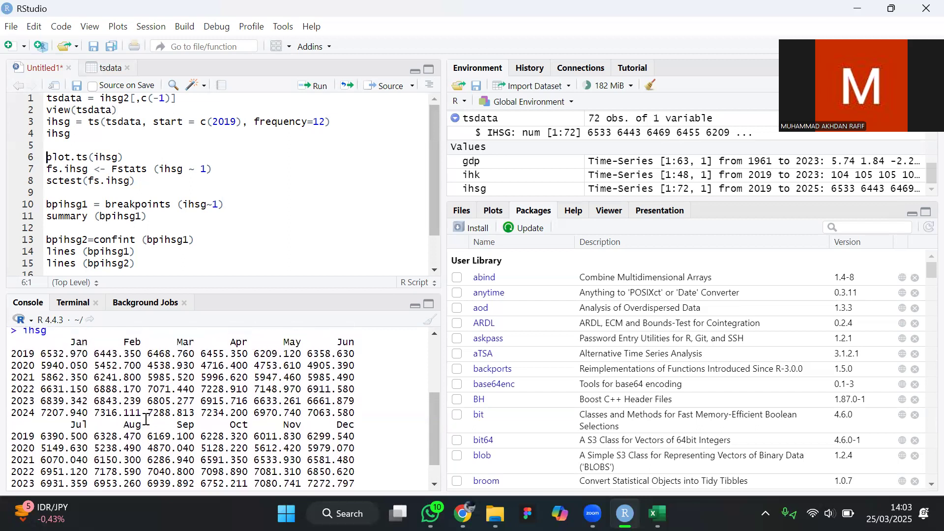
{"action": "scroll", "coordinate": [103, 412], "scroll_direction": "down", "scroll_amount": 1}
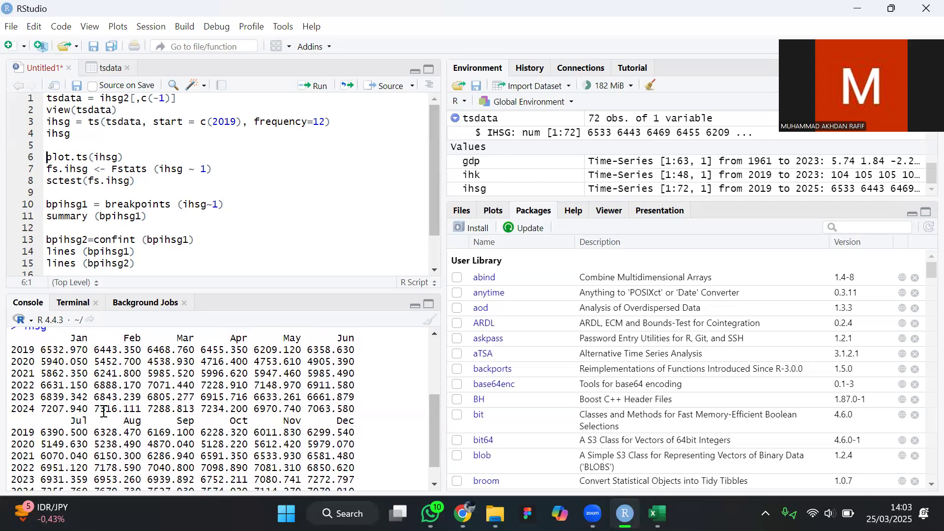
{"action": "scroll", "coordinate": [103, 409], "scroll_direction": "up", "scroll_amount": 1}
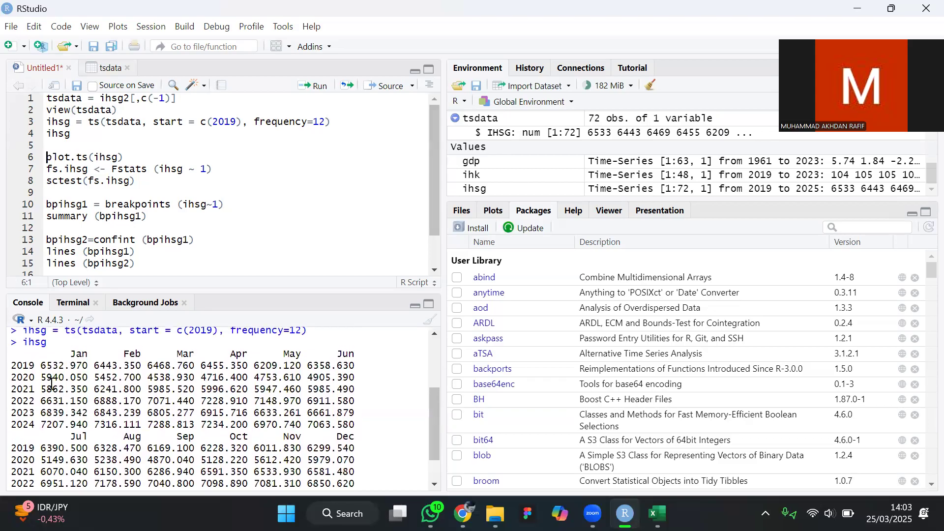
{"action": "scroll", "coordinate": [49, 413], "scroll_direction": "down", "scroll_amount": 3}
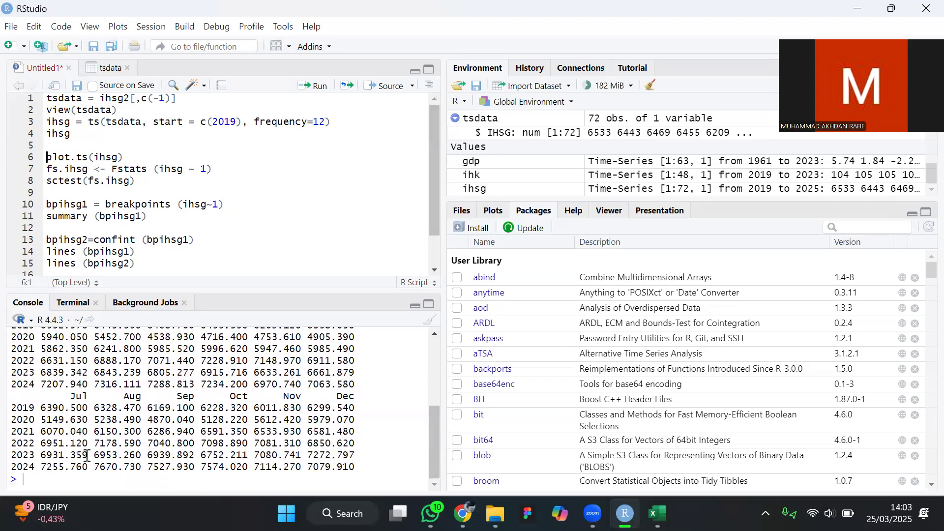
Step: Run the script line plot.ts(ihsg) to plot the time series
{"action": "left_click", "coordinate": [136, 153]}
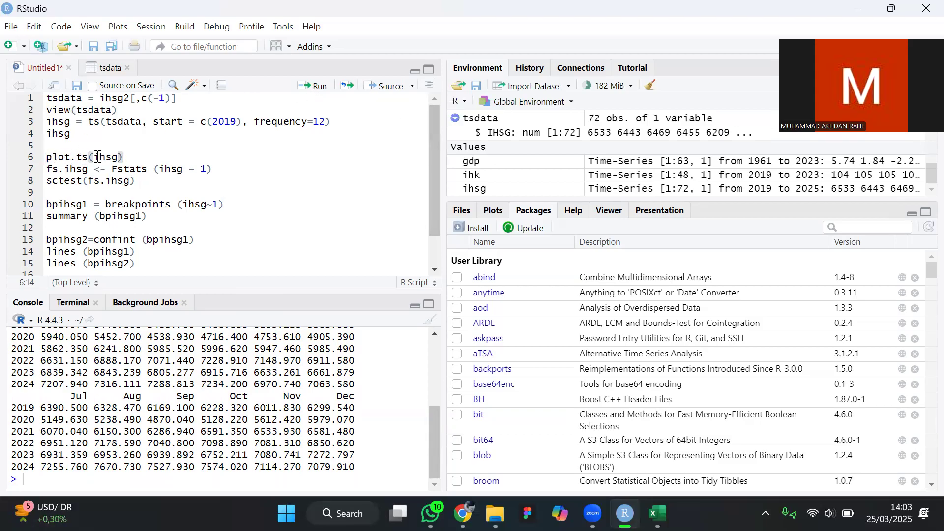
{"action": "left_click", "coordinate": [320, 88]}
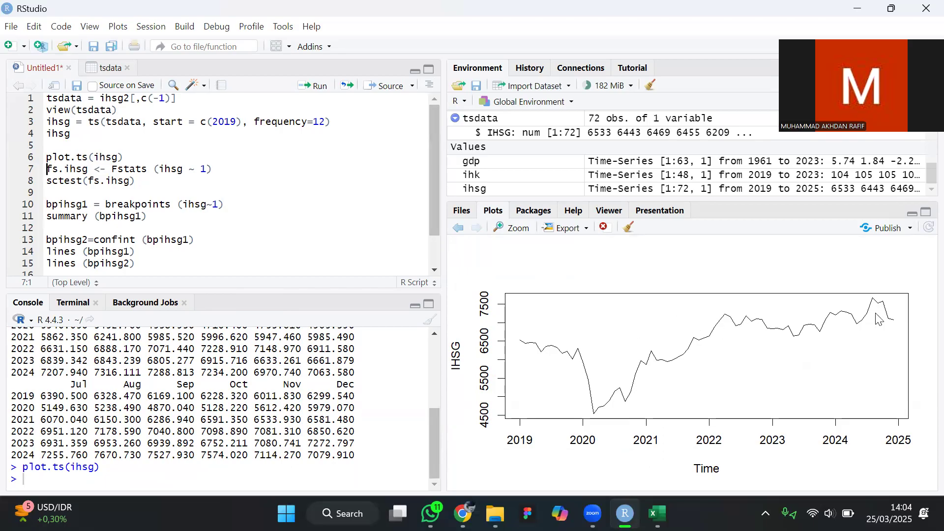
Step: Run fs.ihsg <- Fstats (ihsg ~ 1), and test for structural change with sctest(fs.ihsg)
{"action": "left_click", "coordinate": [235, 171]}
{"action": "left_click_drag", "start_coordinate": [135, 180], "coordinate": [206, 169]}
{"action": "left_click", "coordinate": [207, 170]}
{"action": "left_click", "coordinate": [220, 172]}
{"action": "left_click", "coordinate": [212, 170]}
{"action": "left_click", "coordinate": [312, 85]}
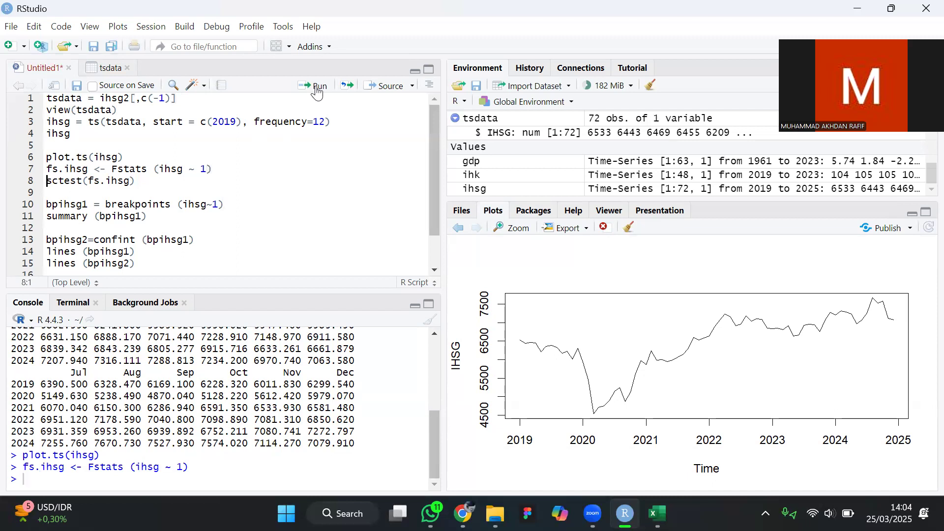
{"action": "left_click", "coordinate": [154, 181]}
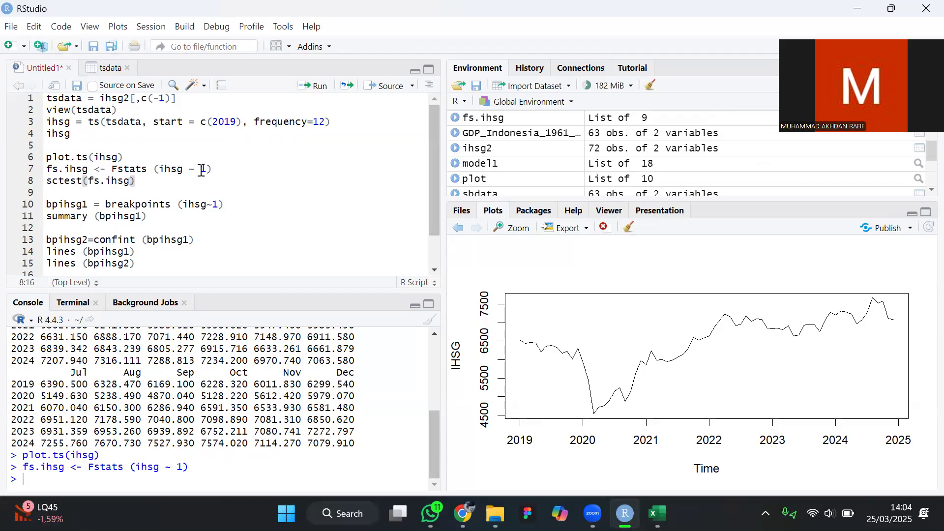
{"action": "left_click", "coordinate": [315, 87]}
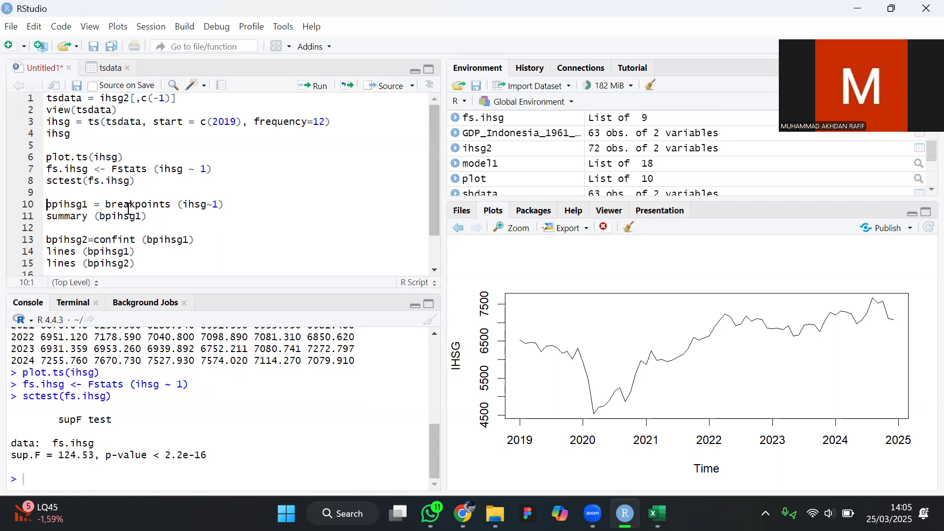
Step: Run bpihsg1 = breakpoints (ihsg~1) and summary (bpihsg1), and review the breakpoint dates and fit in the console
{"action": "left_click", "coordinate": [236, 203]}
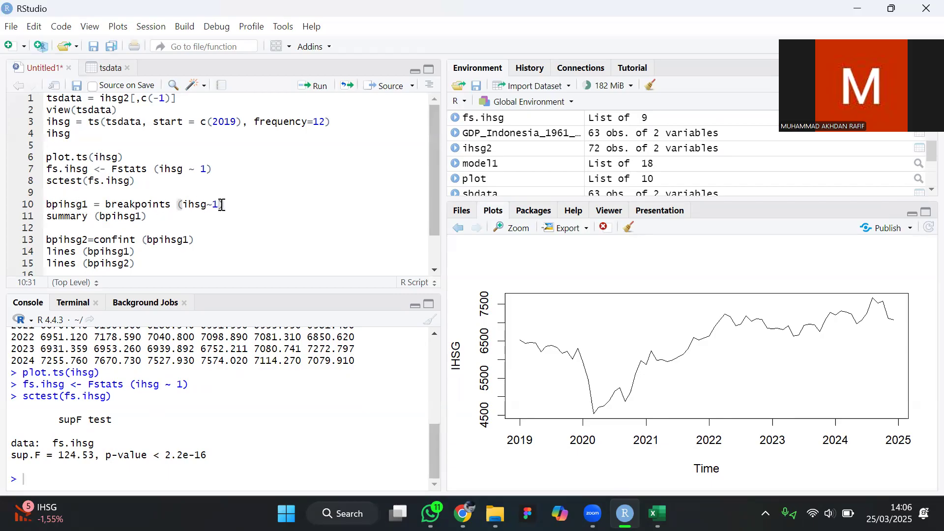
{"action": "left_click", "coordinate": [315, 88]}
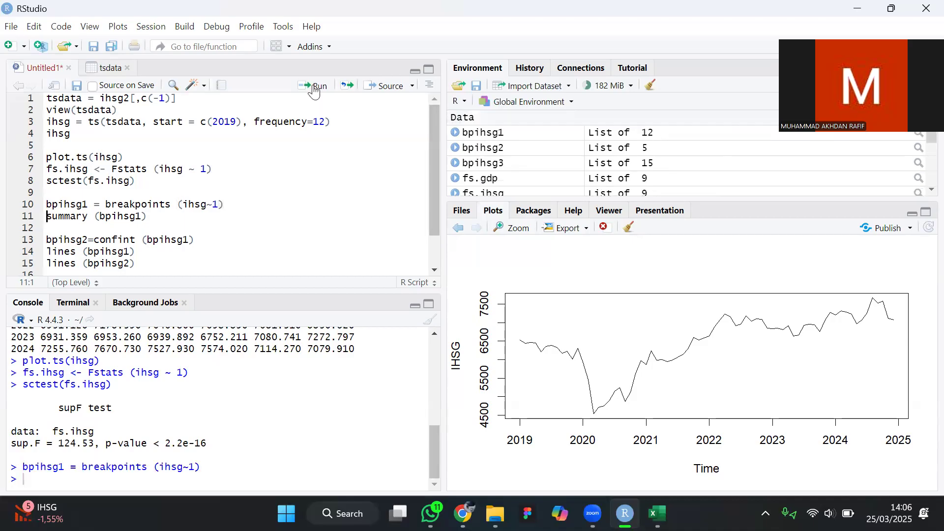
{"action": "left_click", "coordinate": [164, 220]}
{"action": "left_click", "coordinate": [316, 89]}
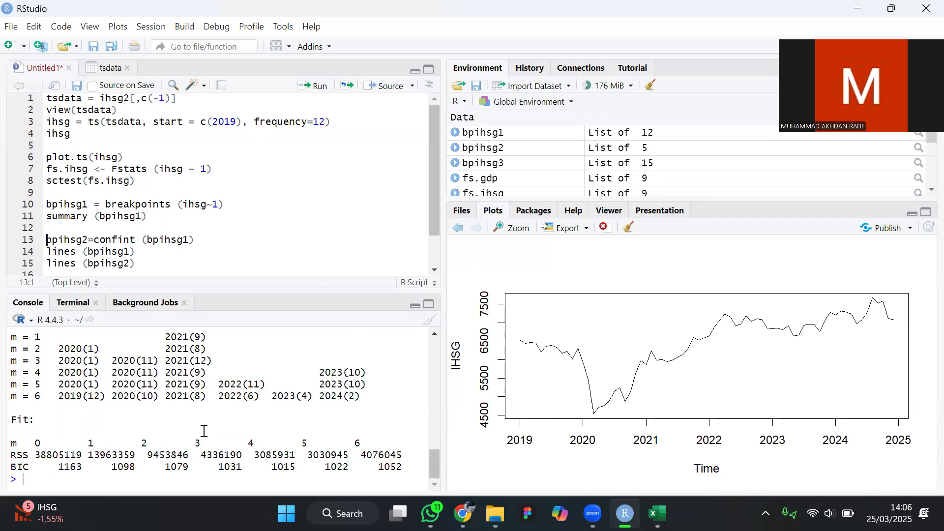
{"action": "scroll", "coordinate": [204, 432], "scroll_direction": "up", "scroll_amount": 5}
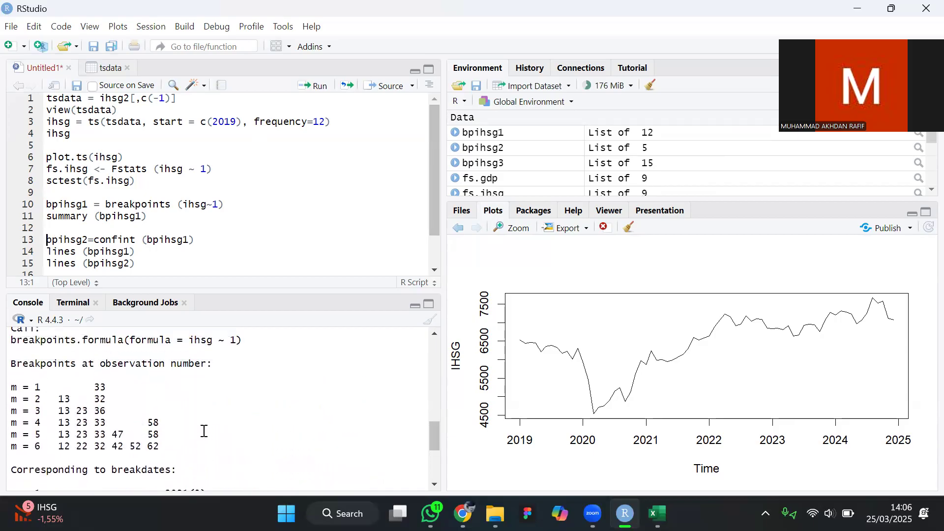
{"action": "scroll", "coordinate": [204, 431], "scroll_direction": "down", "scroll_amount": 4}
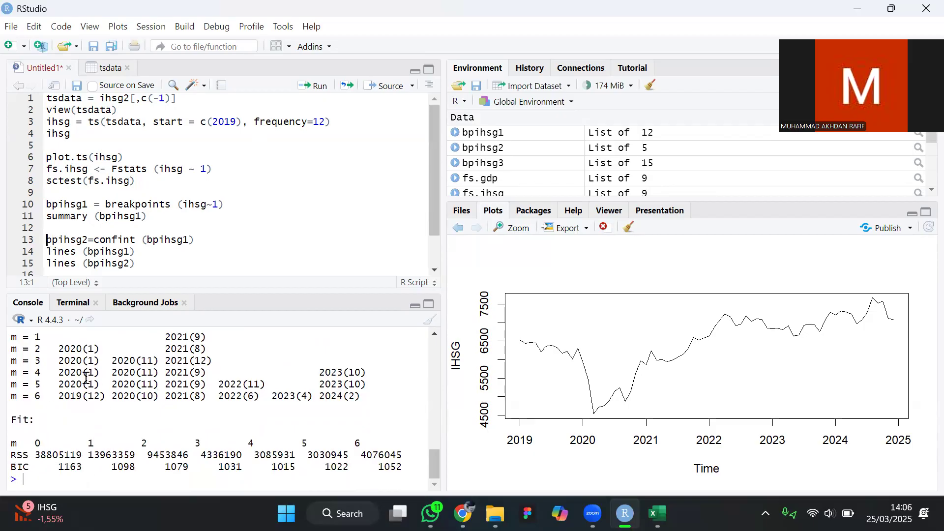
{"action": "scroll", "coordinate": [151, 389], "scroll_direction": "up", "scroll_amount": 1}
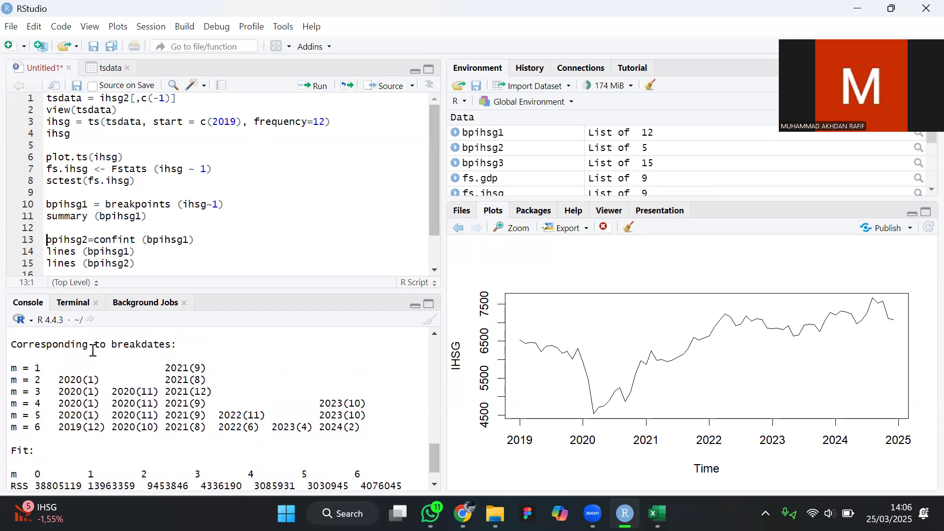
{"action": "scroll", "coordinate": [111, 419], "scroll_direction": "down", "scroll_amount": 1}
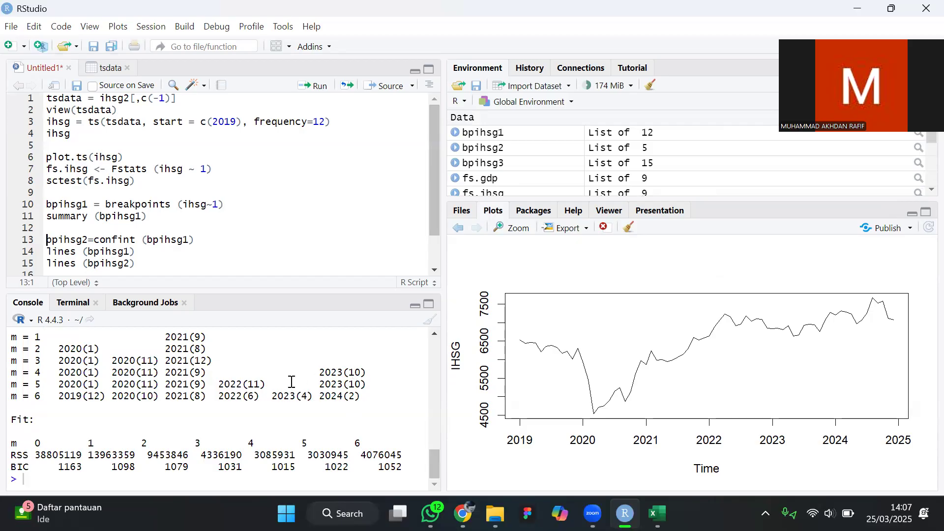
Step: Run bpihsg2=confint (bpihsg1) and overlay the breakpoints and their confidence intervals on the plot with lines (bpihsg1) and lines (bpihsg2)
{"action": "left_click", "coordinate": [207, 240]}
{"action": "scroll", "coordinate": [139, 248], "scroll_direction": "down", "scroll_amount": 1}
{"action": "left_click_drag", "start_coordinate": [144, 224], "coordinate": [48, 201]}
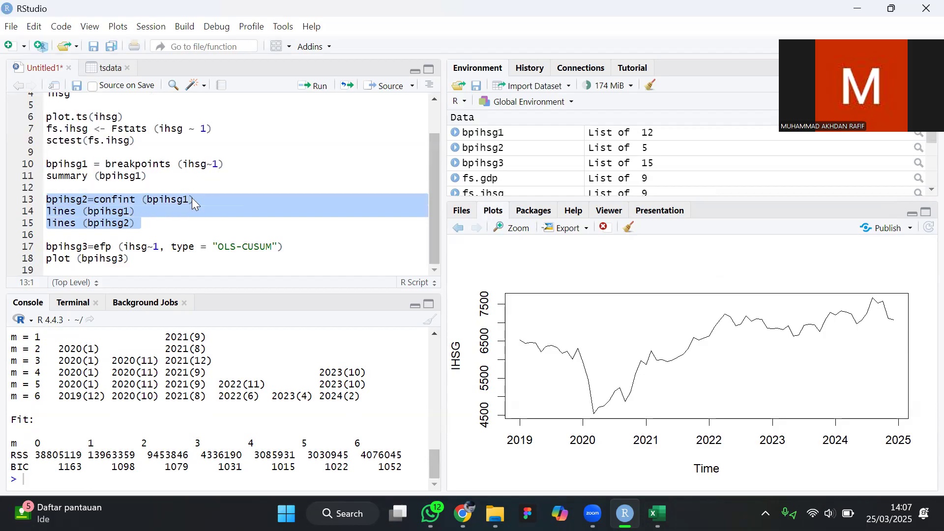
{"action": "left_click", "coordinate": [211, 199]}
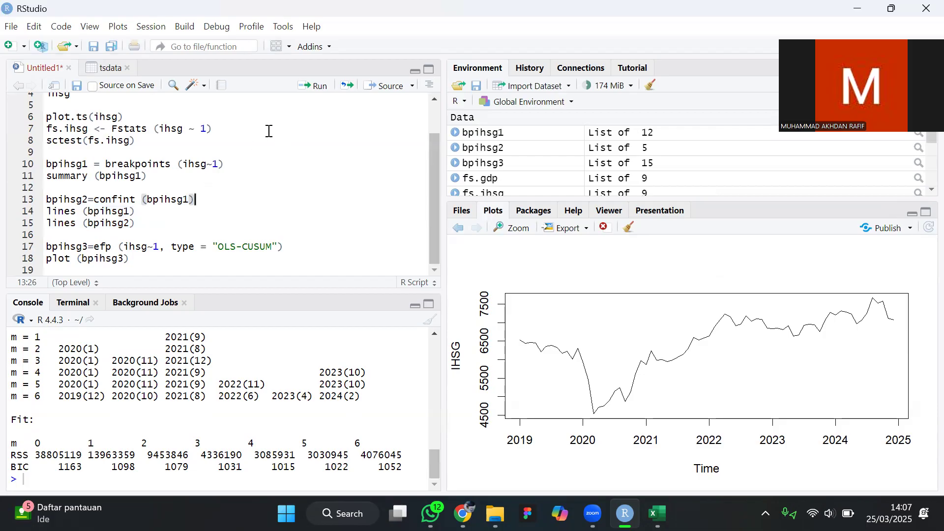
{"action": "left_click", "coordinate": [313, 87]}
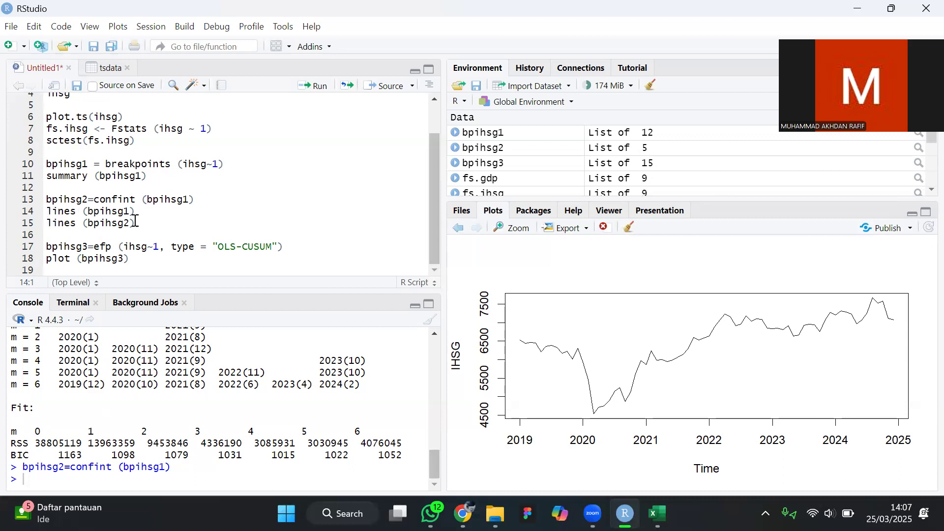
{"action": "left_click", "coordinate": [318, 87]}
{"action": "left_click", "coordinate": [318, 86]}
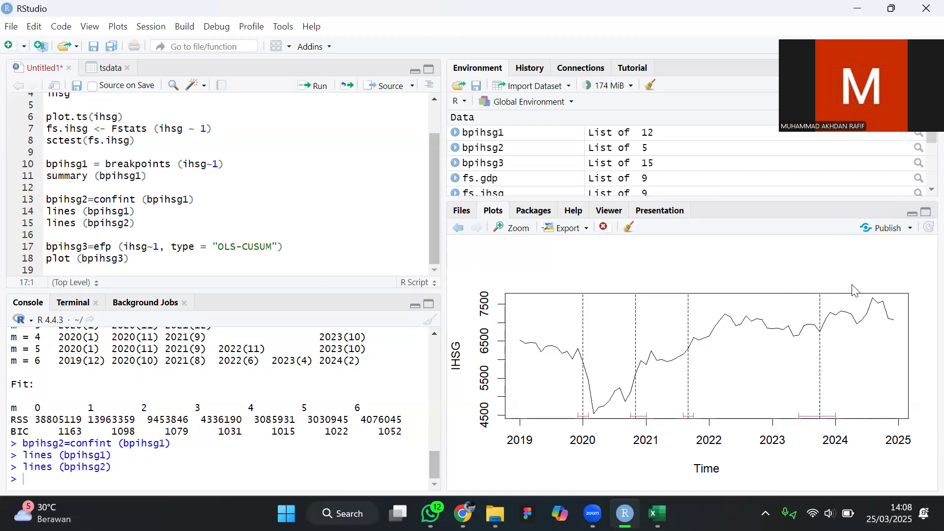
Step: Run bpihsg3=efp (ihsg~1, type = "OLS-CUSUM") and chart the test with plot (bpihsg3)
{"action": "left_click", "coordinate": [284, 248]}
{"action": "left_click_drag", "start_coordinate": [47, 247], "coordinate": [96, 254]}
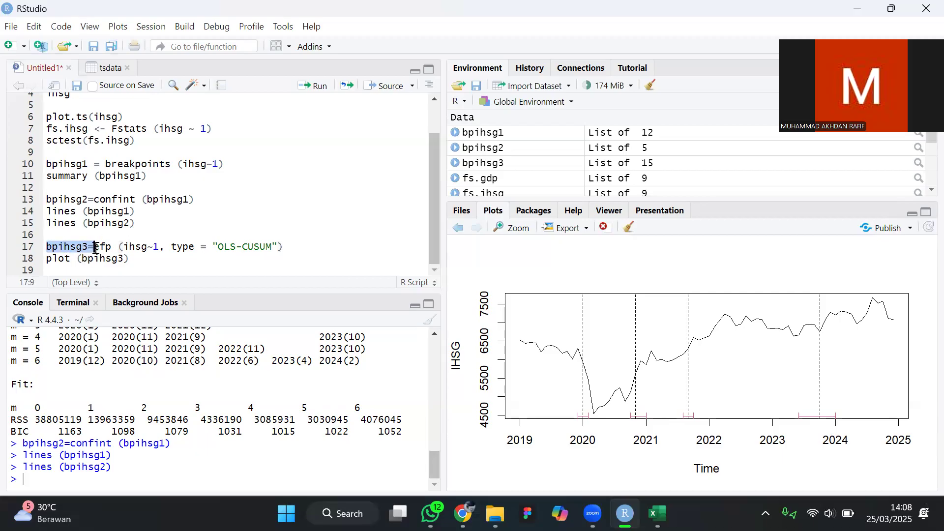
{"action": "left_click", "coordinate": [96, 249]}
{"action": "left_click", "coordinate": [281, 246]}
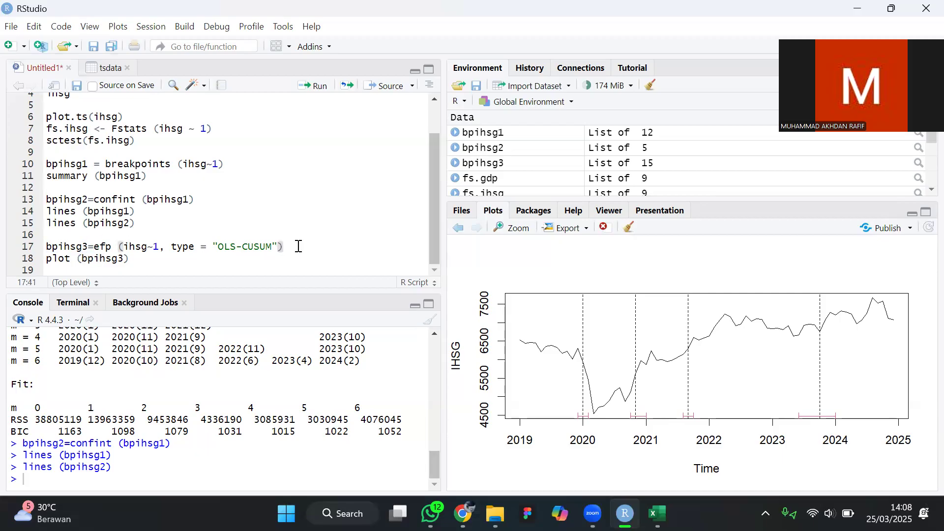
{"action": "left_click", "coordinate": [311, 88]}
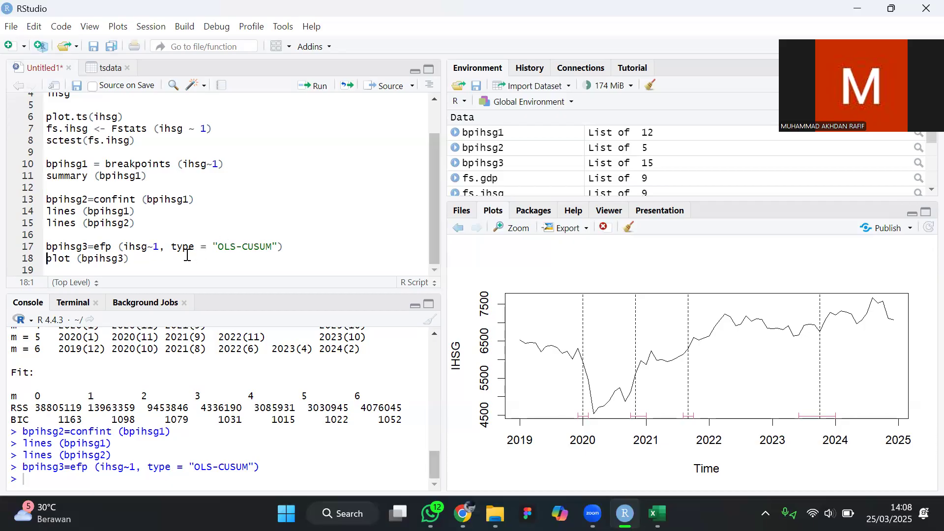
{"action": "left_click", "coordinate": [136, 256]}
{"action": "left_click", "coordinate": [313, 86]}
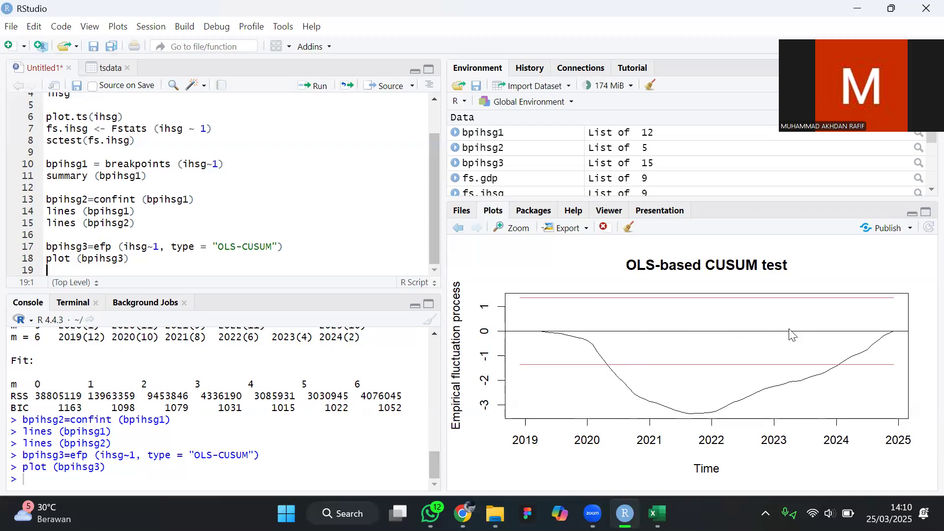
{"action": "left_click", "coordinate": [766, 67]}
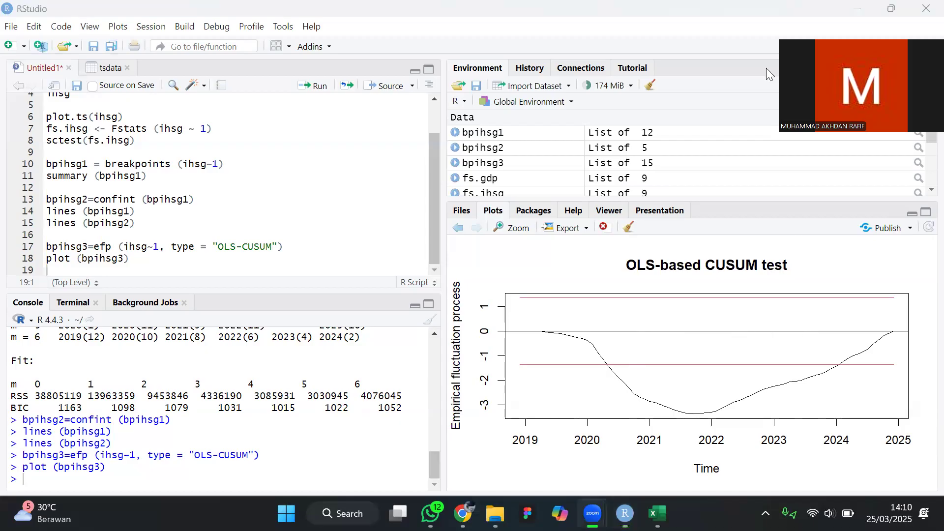
{"action": "left_click", "coordinate": [718, 51]}
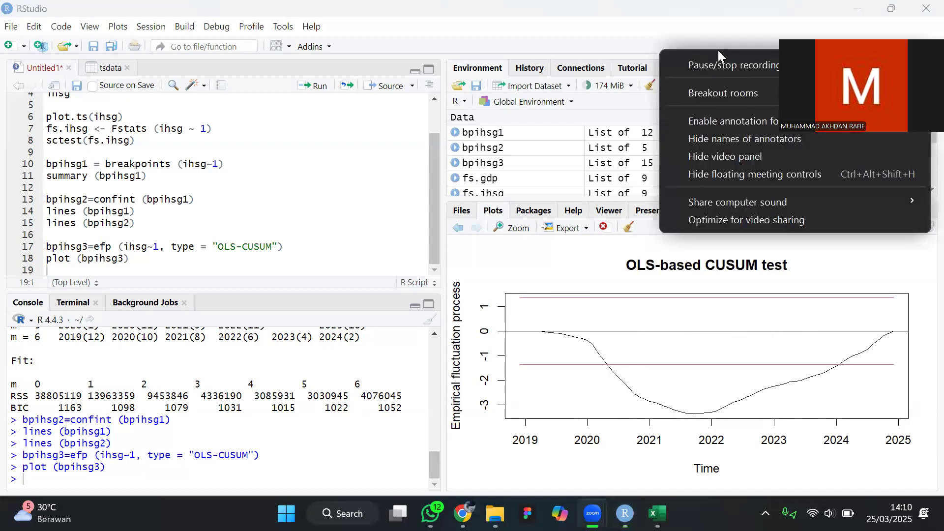